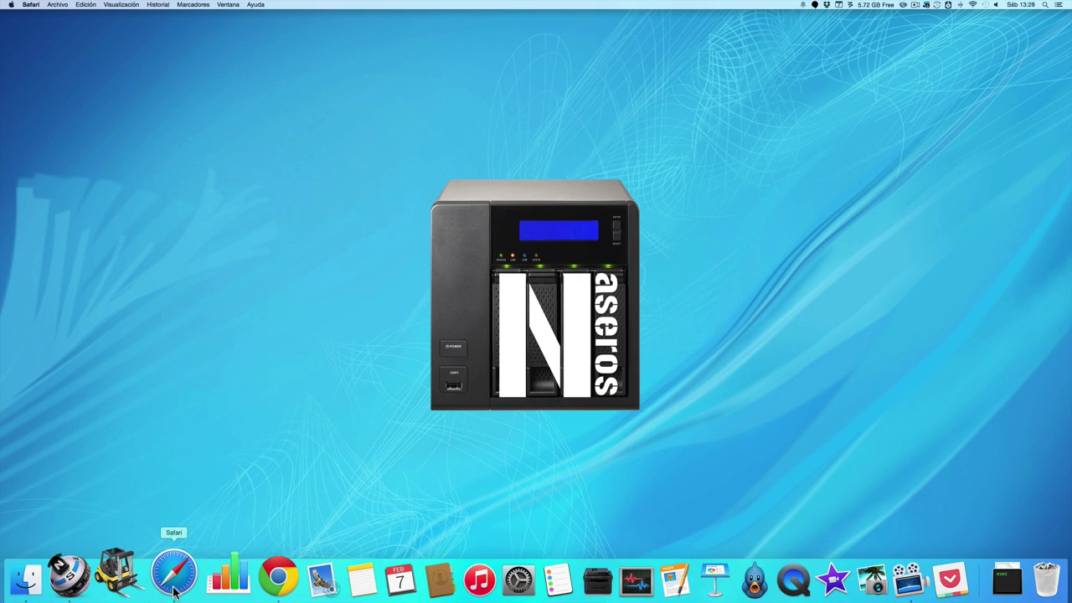
Open the TS-453s NAS desktop in Safari and launch Virtualization Station from the App Center in a maximized window
{"action": "left_click", "coordinate": [174, 576]}
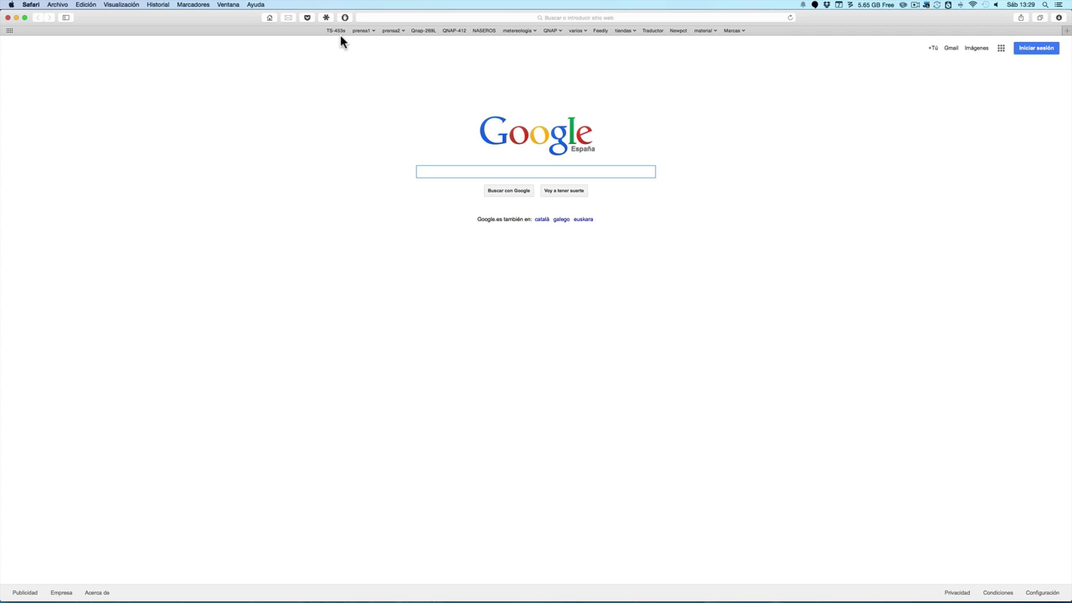
{"action": "left_click", "coordinate": [337, 30]}
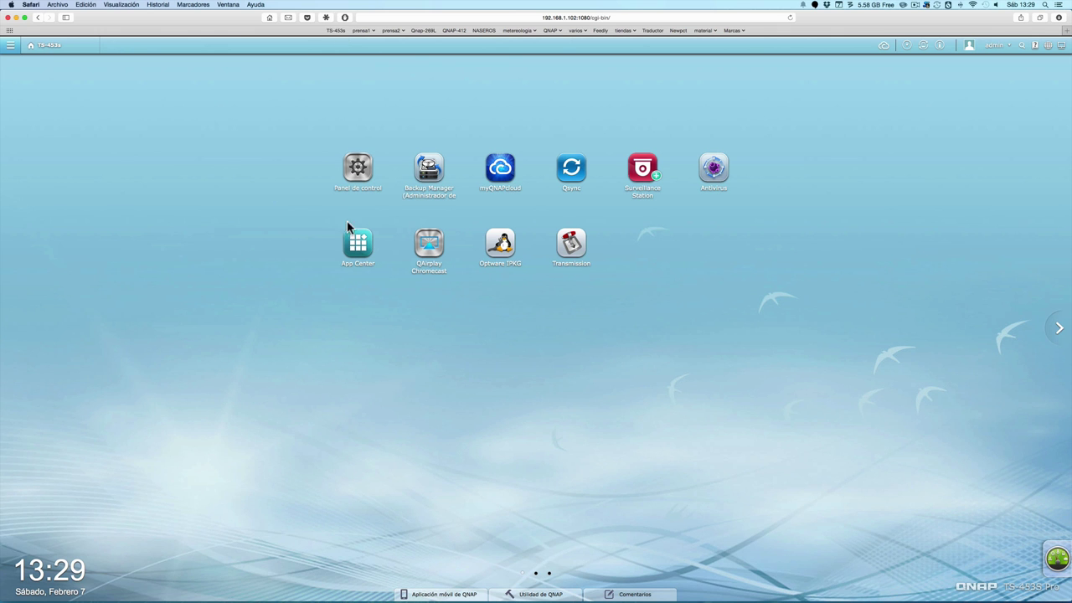
{"action": "left_click", "coordinate": [358, 241]}
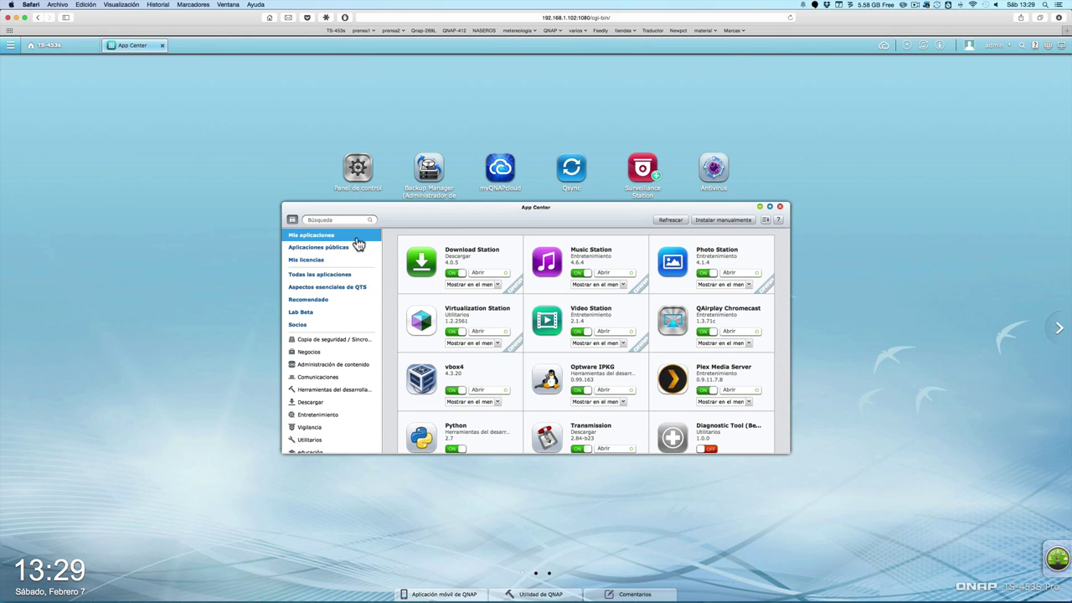
{"action": "left_click", "coordinate": [487, 332]}
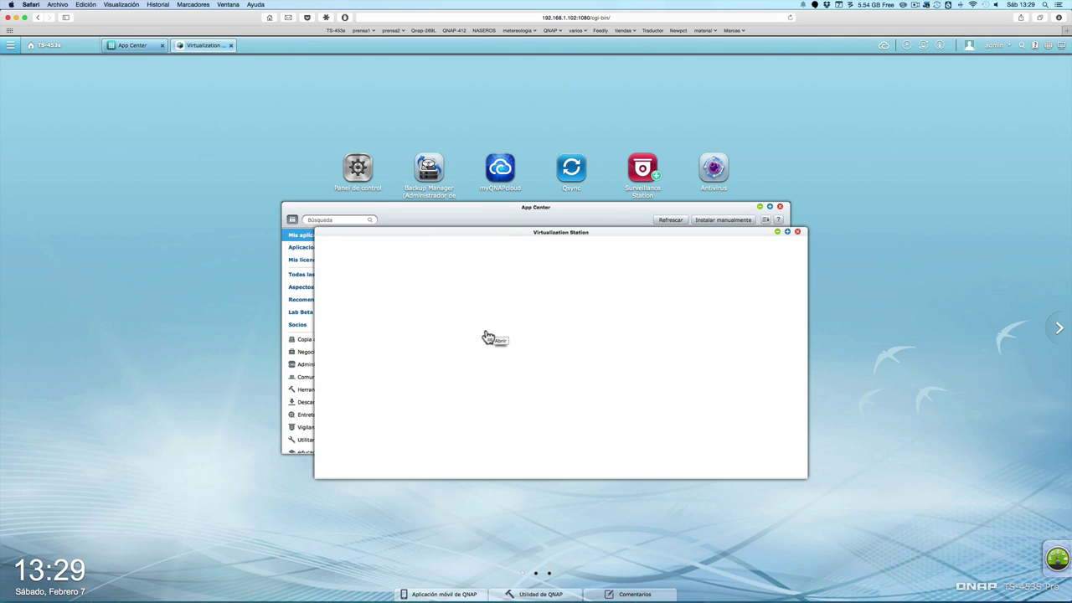
{"action": "left_click", "coordinate": [780, 207]}
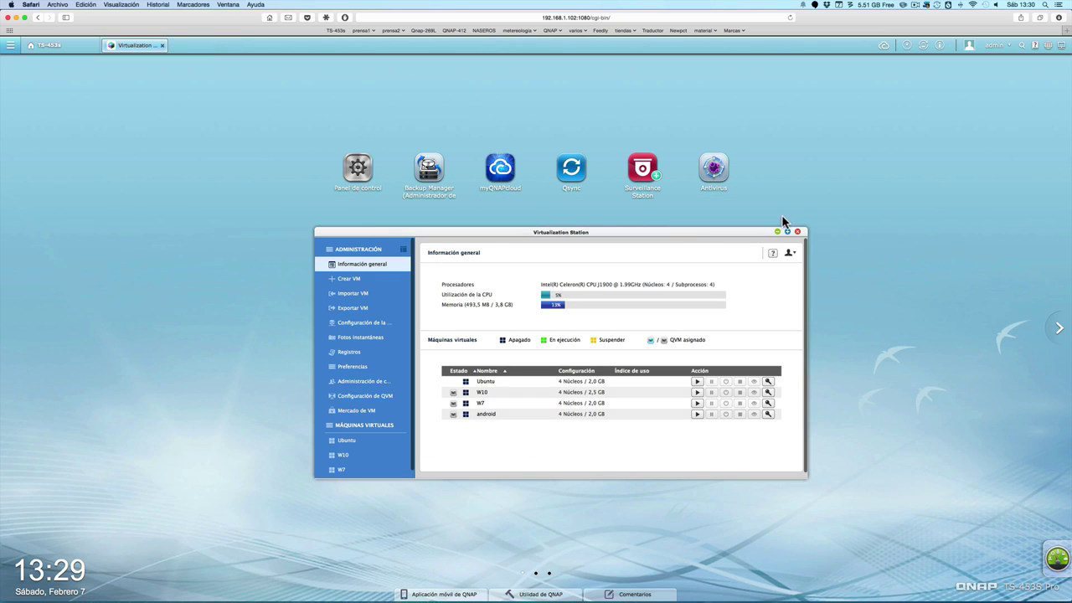
{"action": "left_click", "coordinate": [787, 231]}
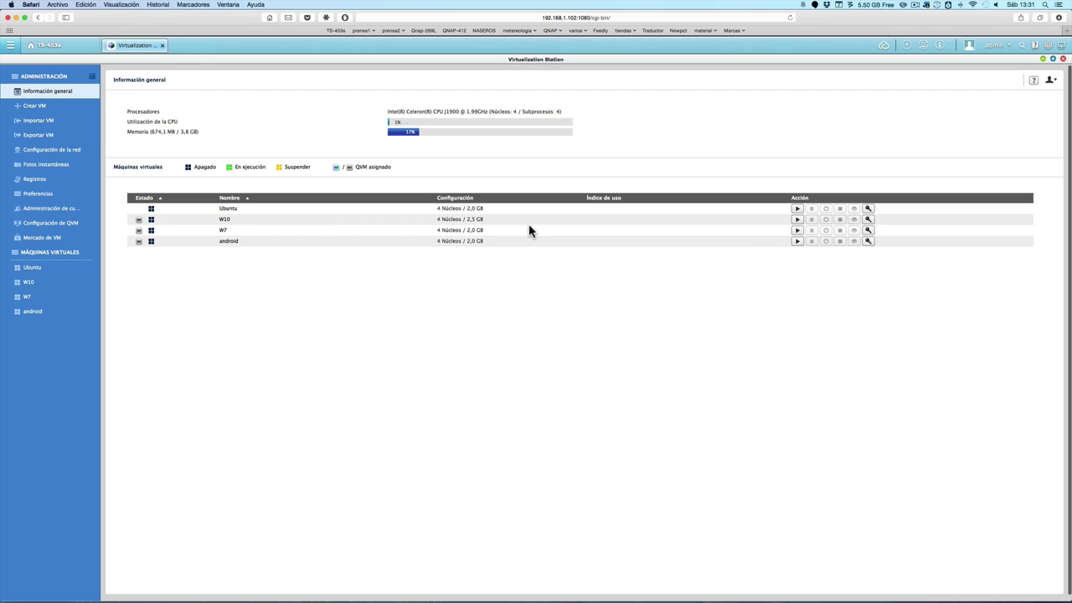
Check which Ethernet interface is dedicated to virtual machines, and read the Ethernet2 note in the NAS Control Panel's network settings
{"action": "left_click", "coordinate": [83, 159]}
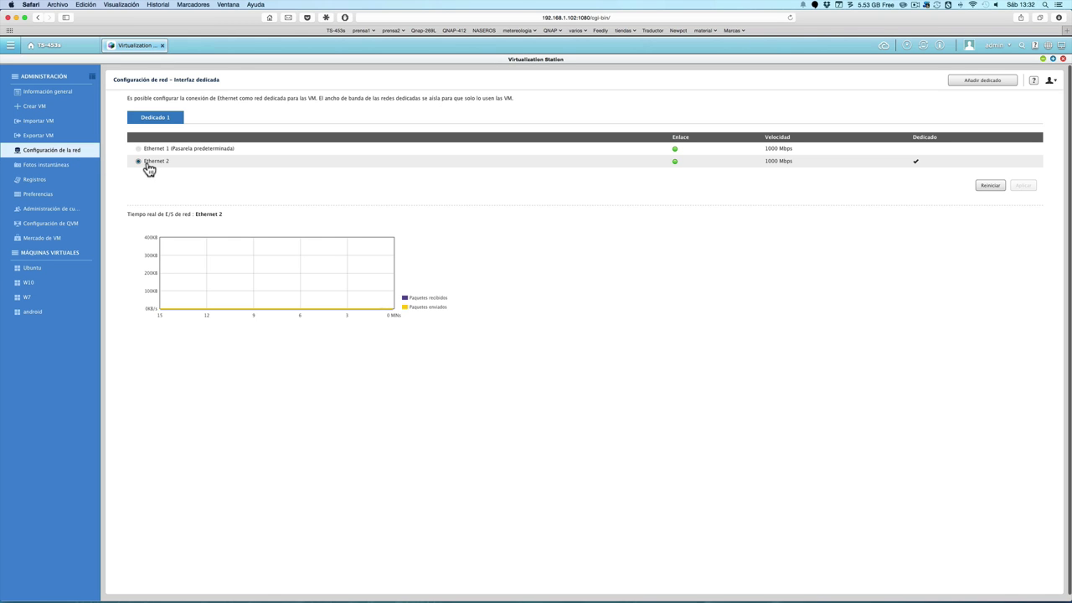
{"action": "left_click", "coordinate": [46, 49]}
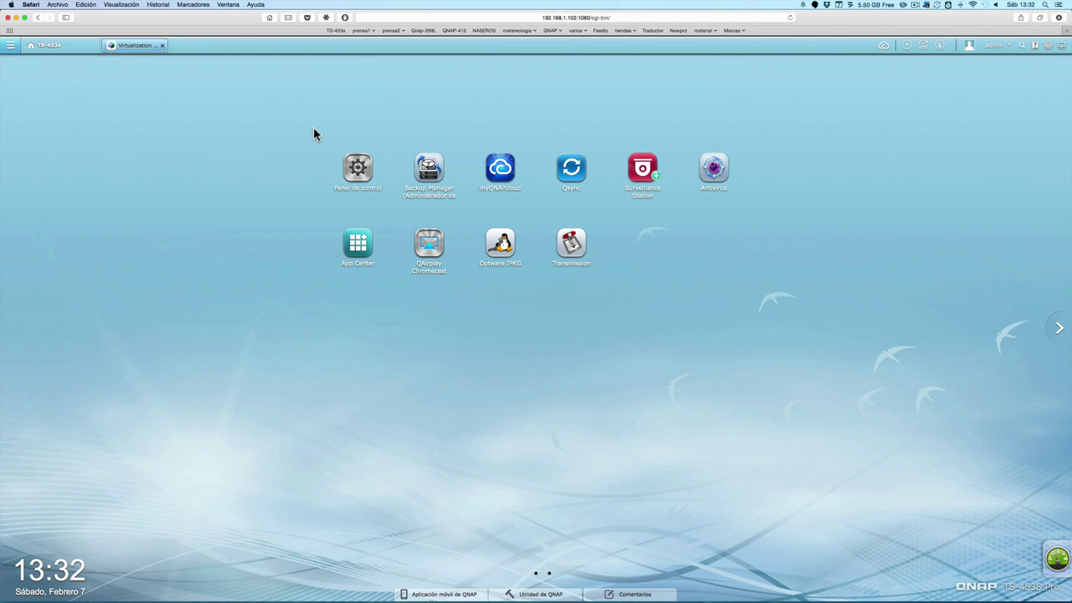
{"action": "left_click", "coordinate": [357, 166]}
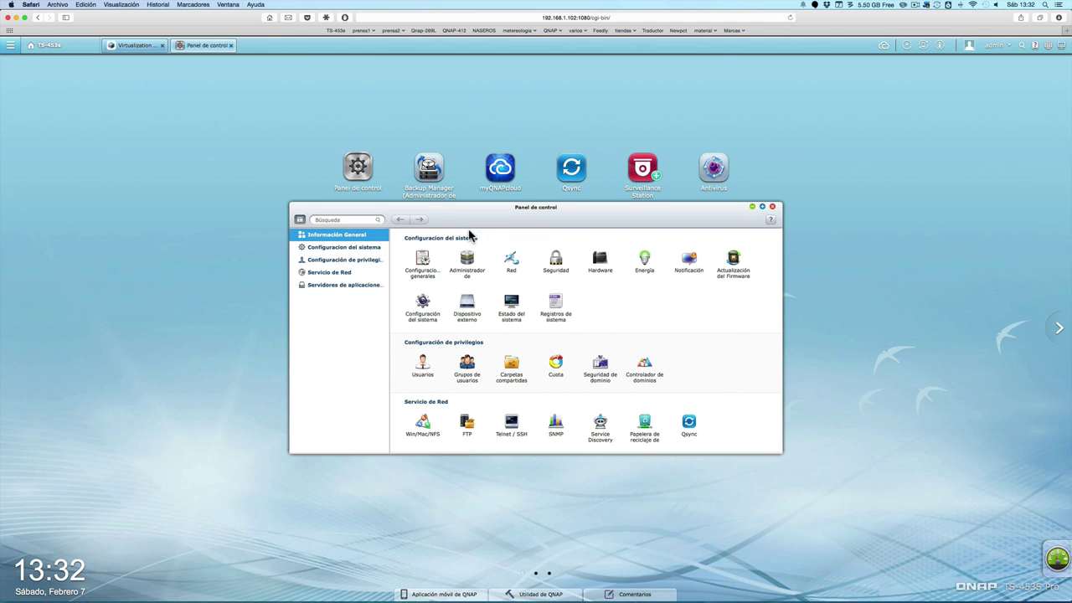
{"action": "left_click", "coordinate": [511, 260]}
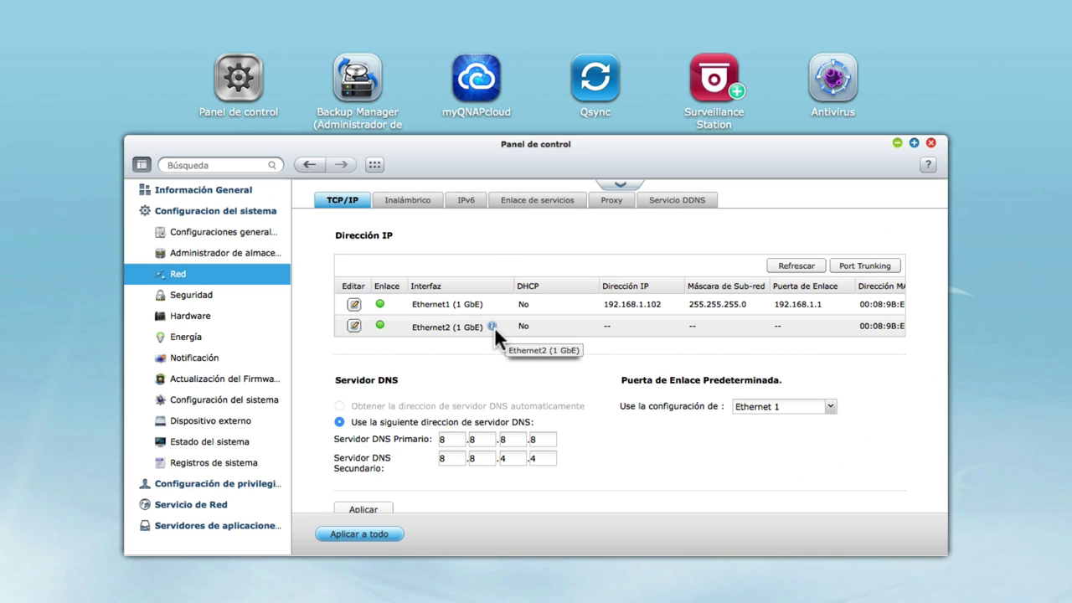
{"action": "left_click", "coordinate": [493, 326]}
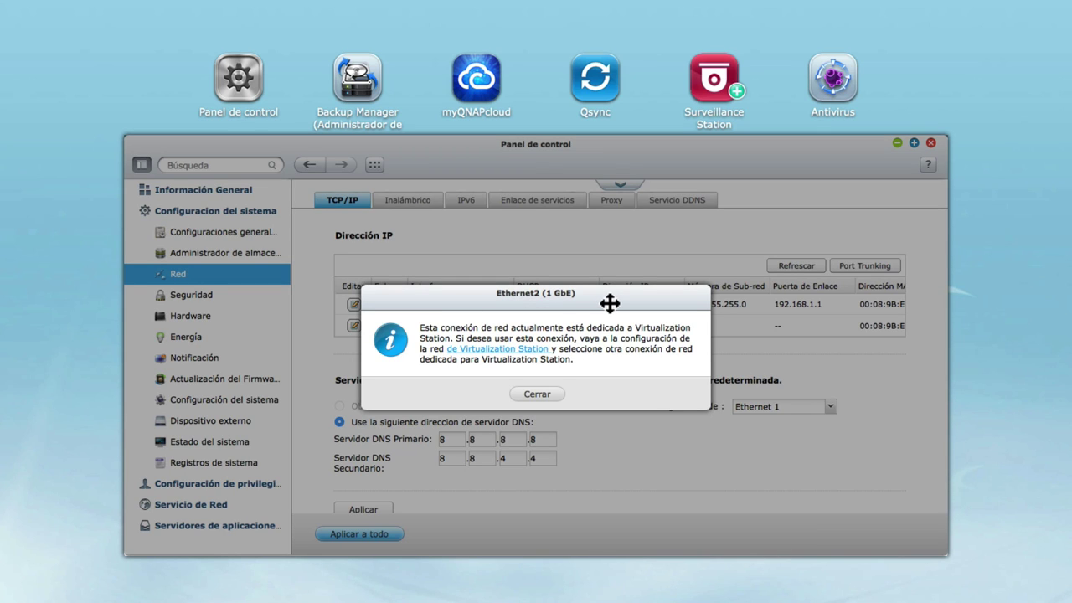
{"action": "left_click", "coordinate": [537, 395]}
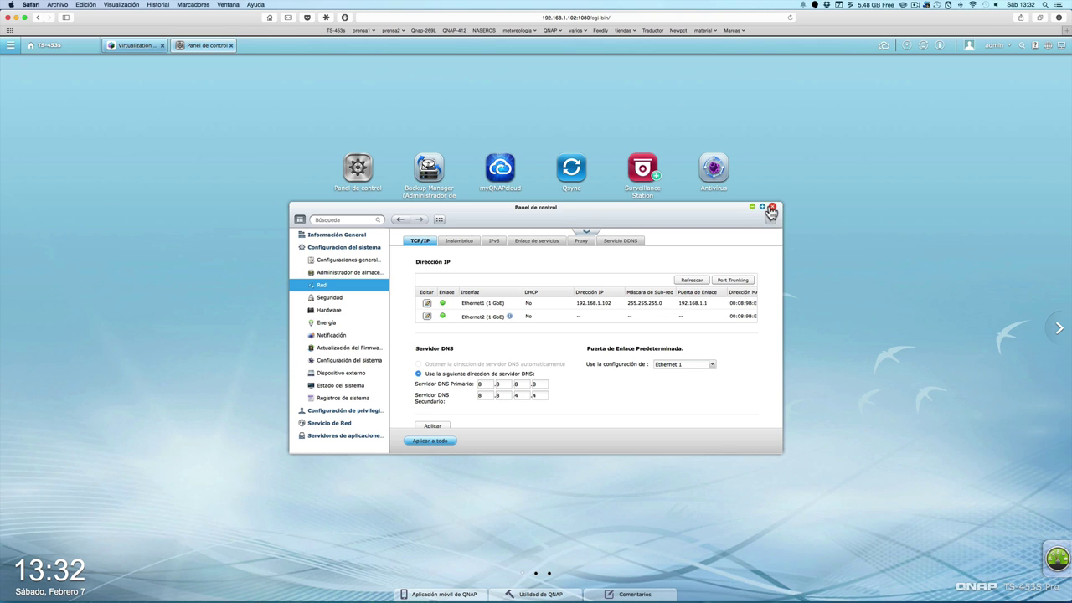
{"action": "left_click", "coordinate": [772, 207]}
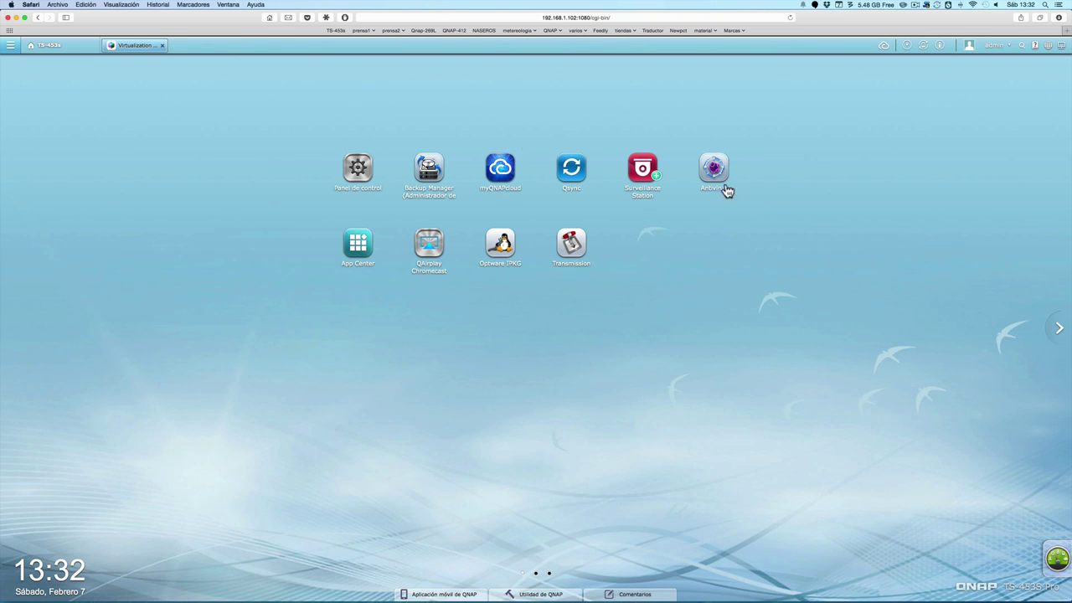
Try to enable UPnP port routing in the Virtualization Station preferences
{"action": "left_click", "coordinate": [141, 45]}
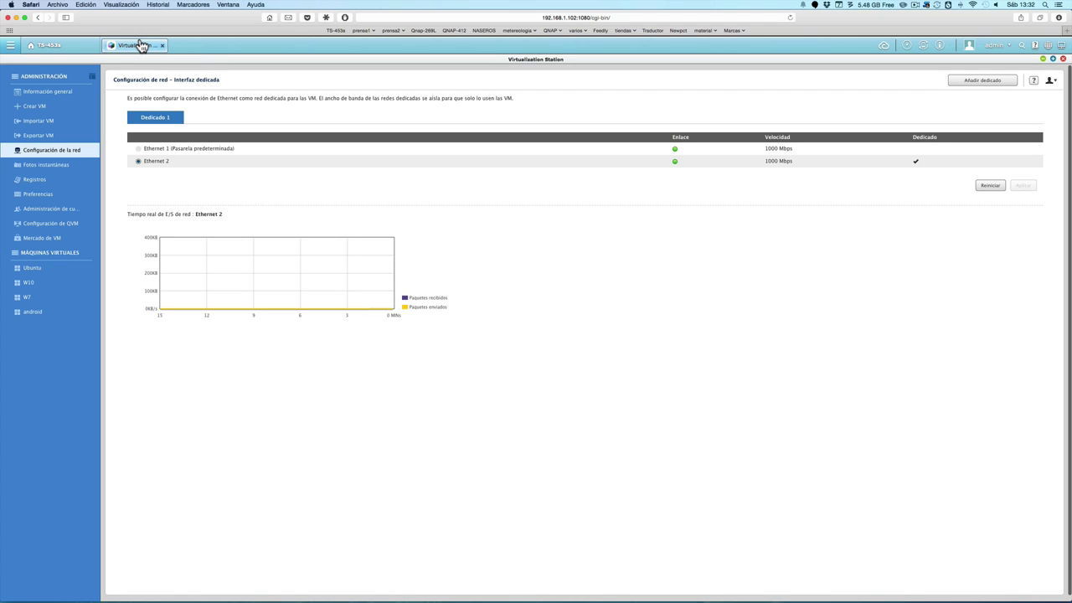
{"action": "left_click", "coordinate": [40, 198]}
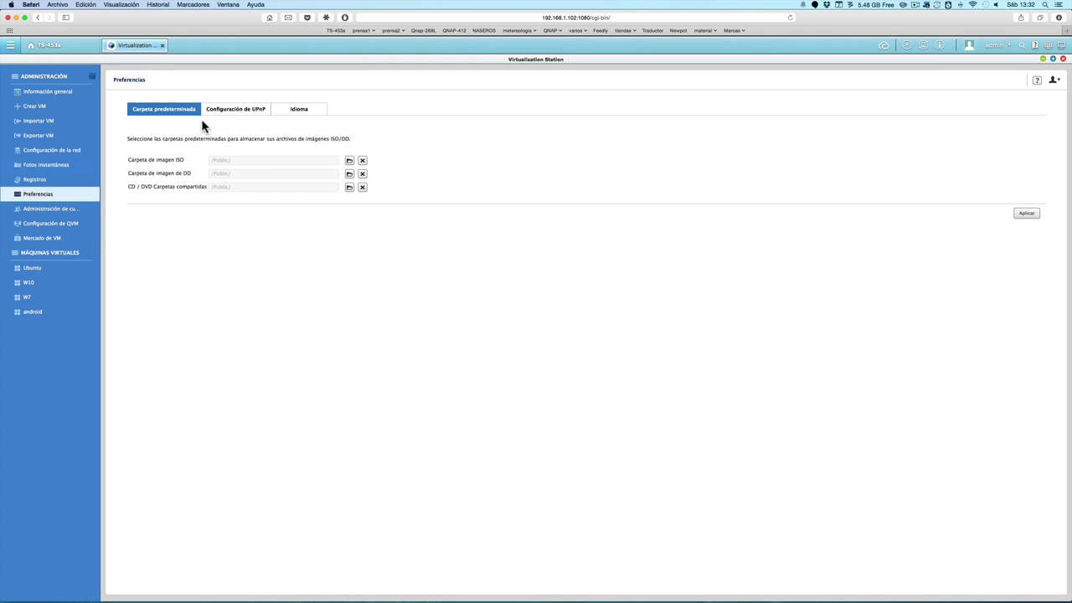
{"action": "left_click", "coordinate": [231, 114]}
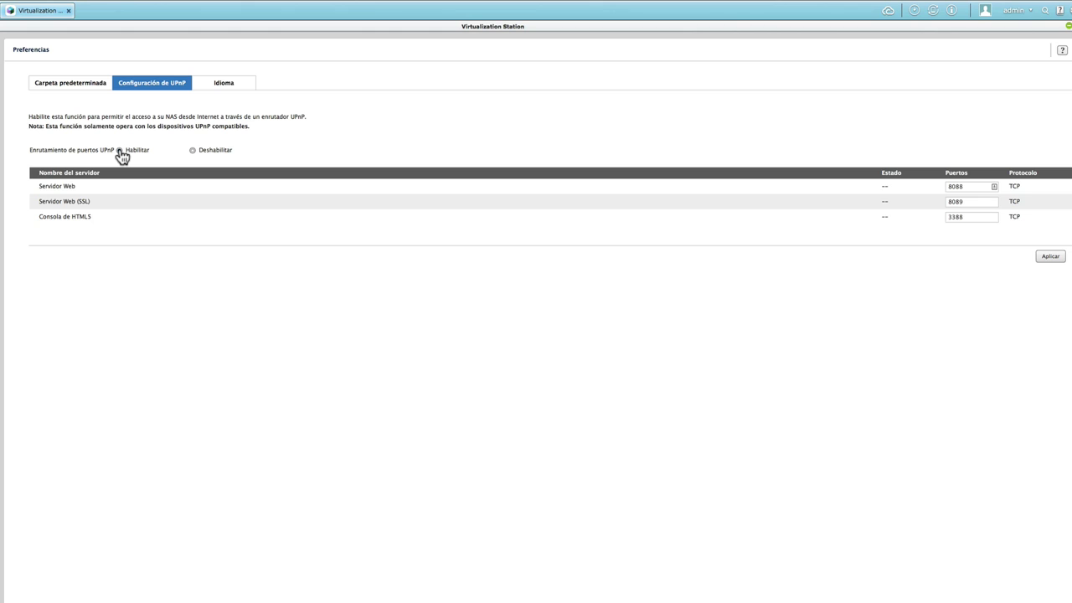
{"action": "left_click", "coordinate": [120, 150]}
{"action": "left_click", "coordinate": [1043, 262]}
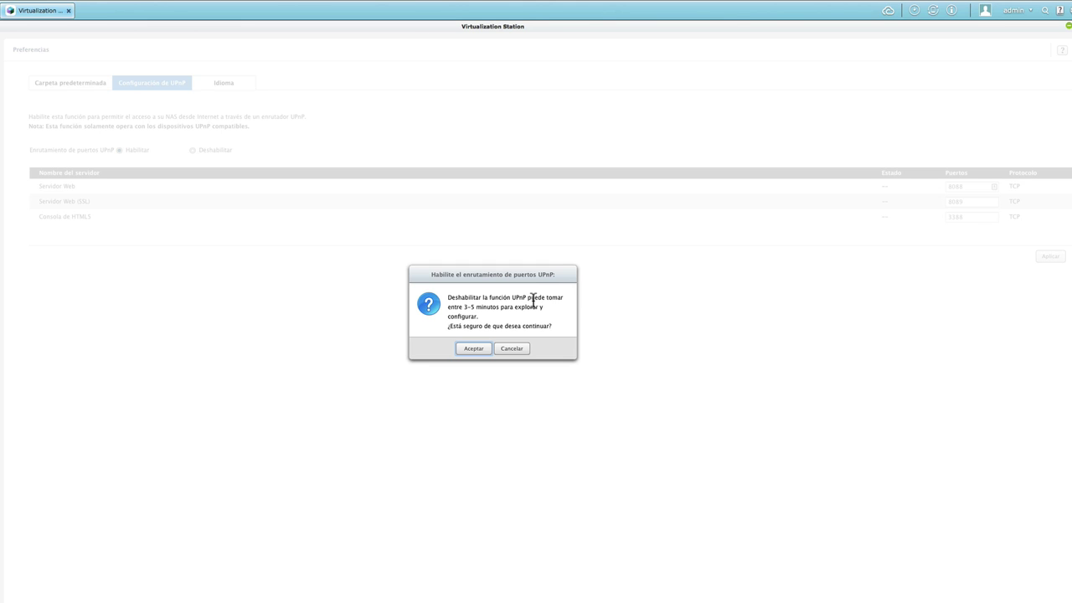
{"action": "left_click", "coordinate": [513, 353]}
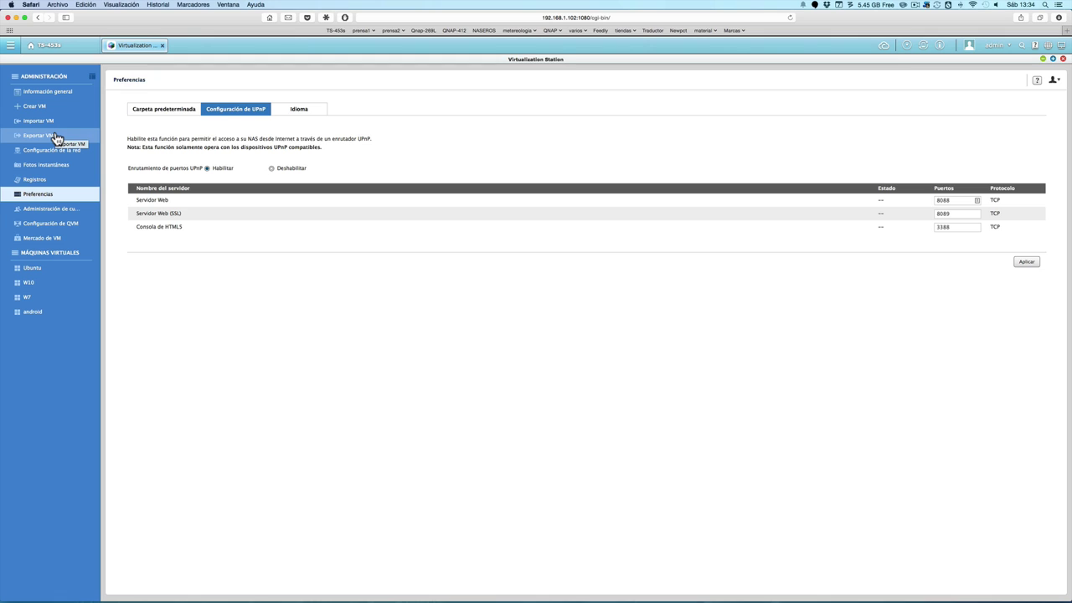
Start a new VM from the small template, named windows10, with OS type Windows and version Microsoft Windows 8.1
{"action": "left_click", "coordinate": [44, 108]}
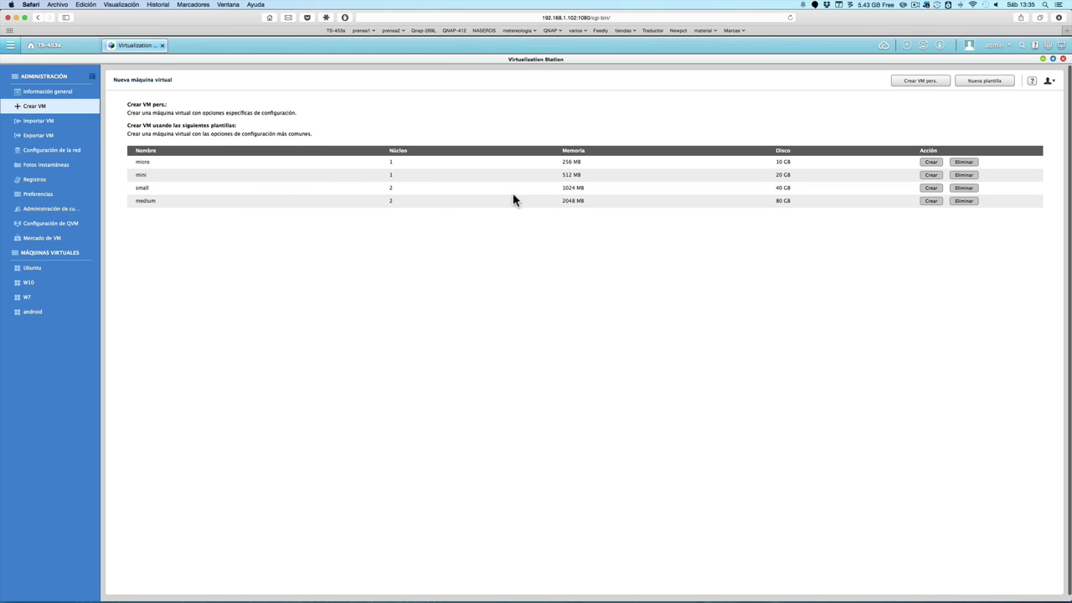
{"action": "left_click", "coordinate": [930, 191]}
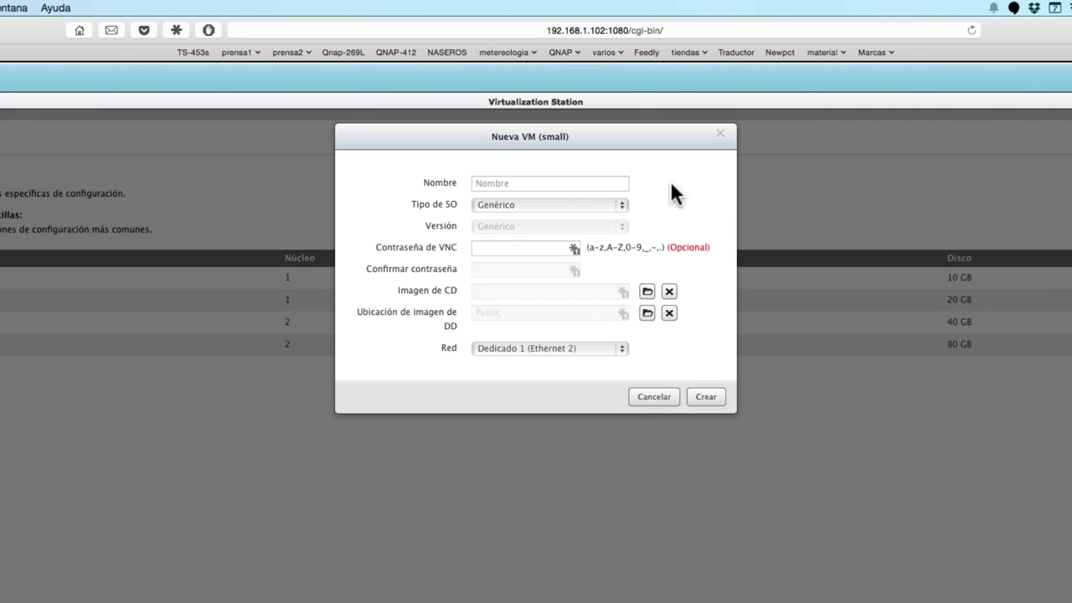
{"action": "left_click", "coordinate": [589, 181]}
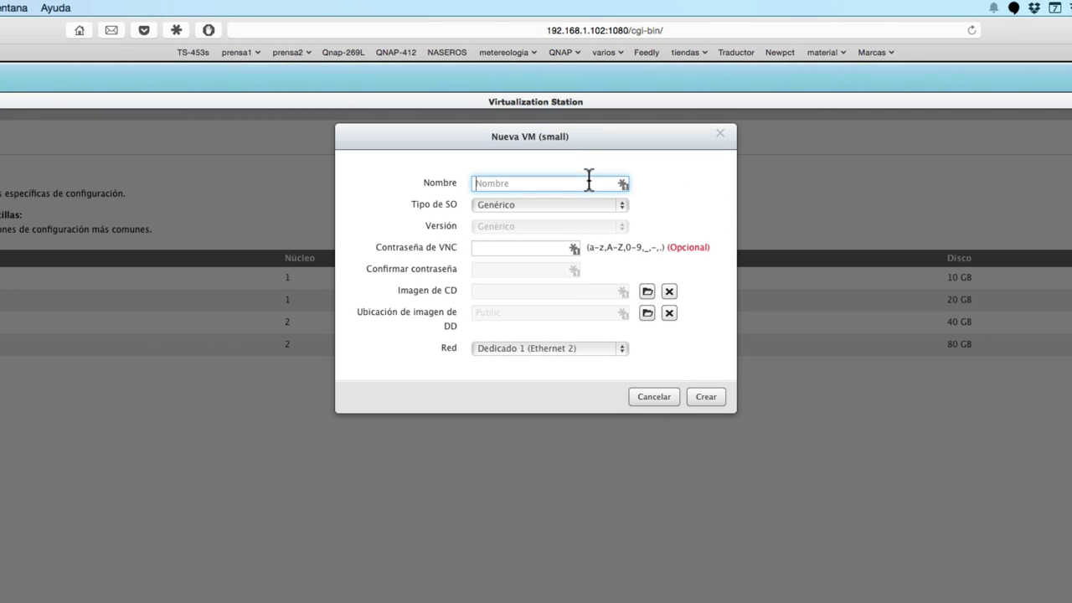
{"action": "type", "text": "windows10"}
{"action": "left_click", "coordinate": [625, 210]}
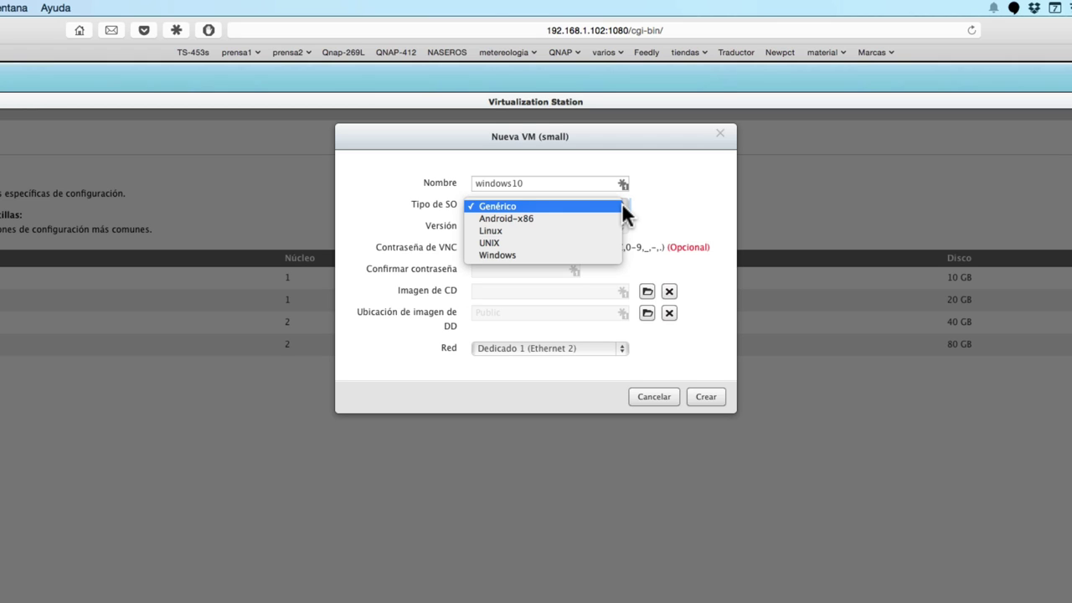
{"action": "left_click", "coordinate": [590, 254]}
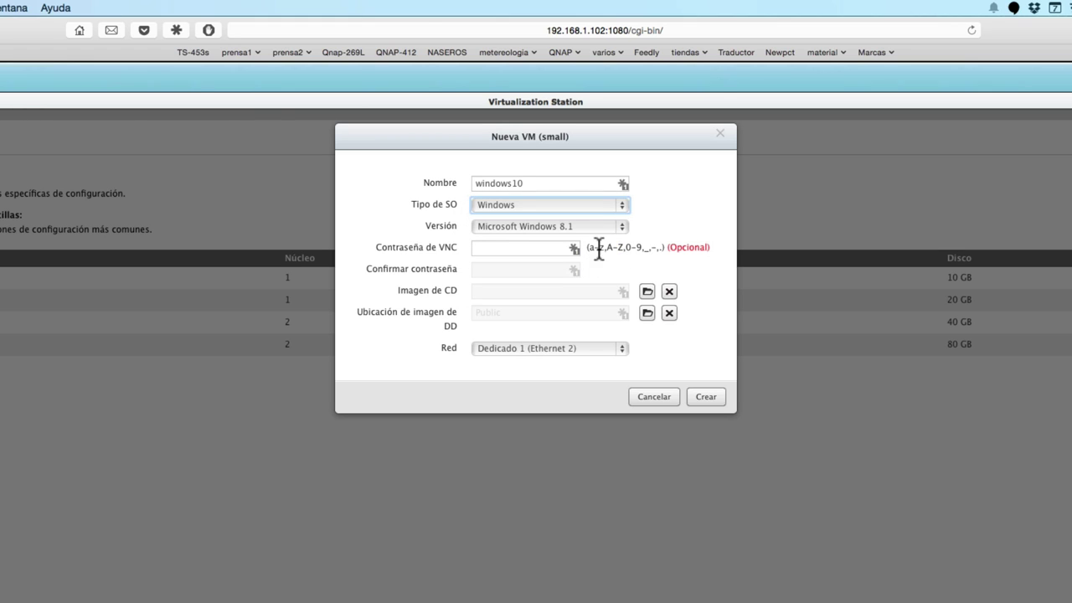
{"action": "left_click", "coordinate": [623, 229]}
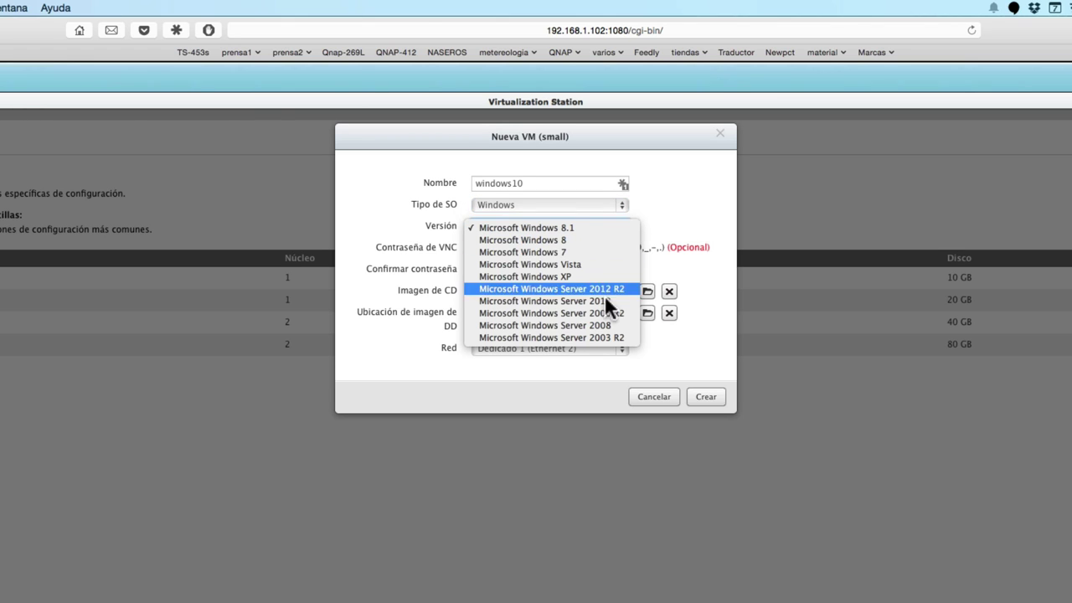
{"action": "left_click", "coordinate": [616, 231]}
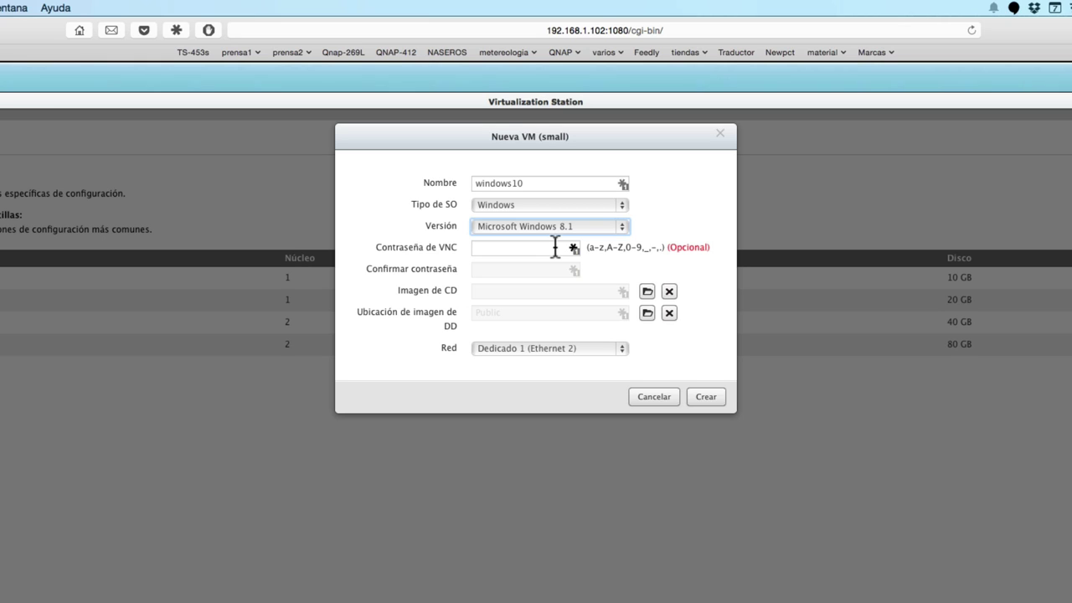
Enter and confirm the VNC password for the new virtual machine
{"action": "left_click", "coordinate": [554, 247]}
{"action": "type", "text": "aaaa"}
{"action": "left_click", "coordinate": [555, 268]}
{"action": "type", "text": "aaaa"}
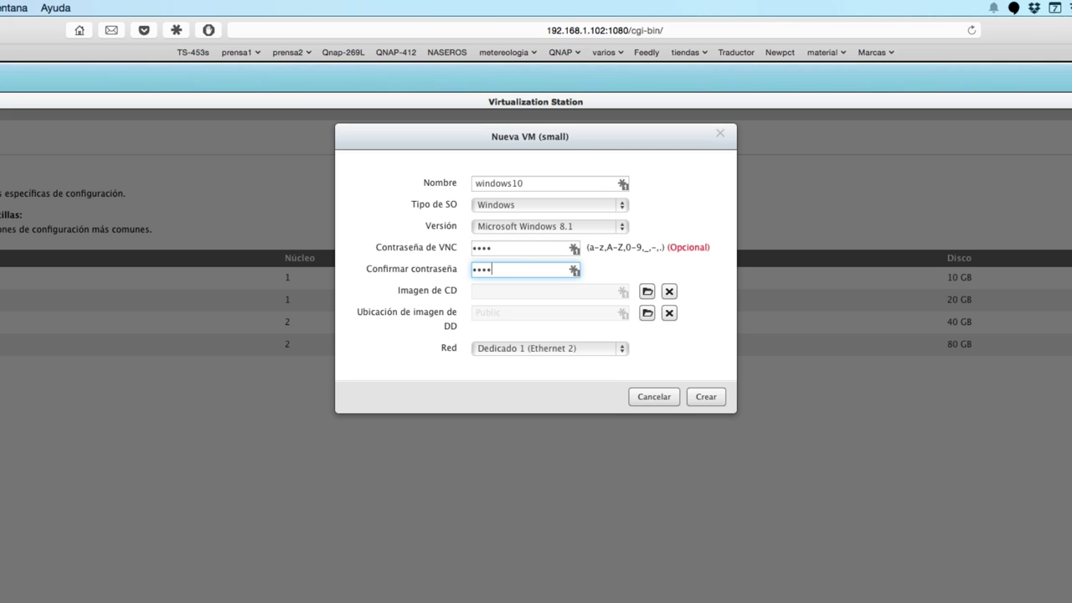
Set the CD image to Windows10_TechnicalPreview_x64_ES-ES_9926.iso from the DATOS 453s PRO folder
{"action": "left_click", "coordinate": [647, 291]}
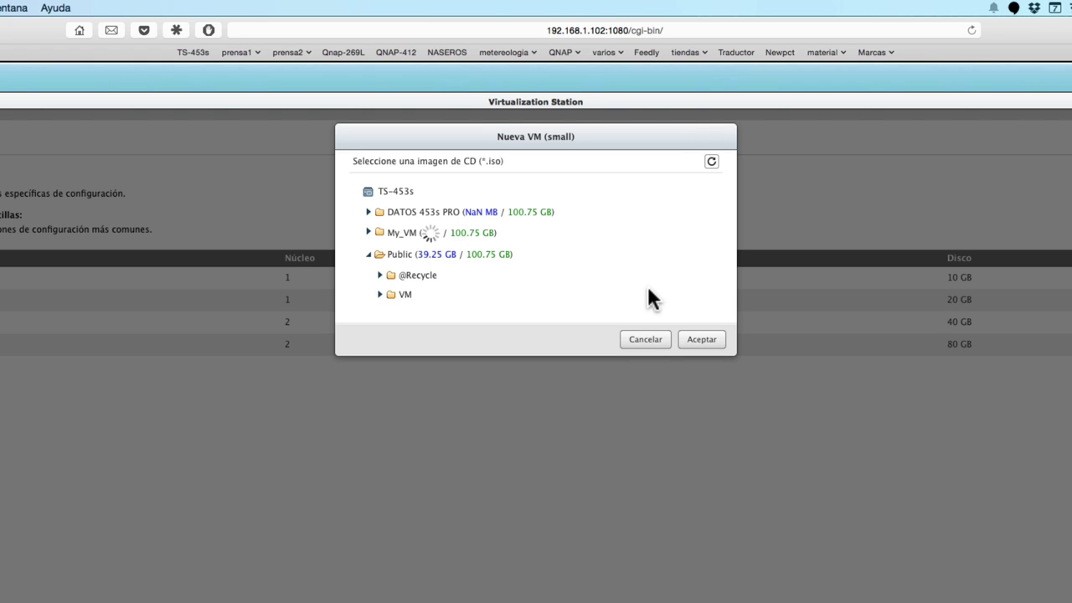
{"action": "left_click", "coordinate": [442, 220]}
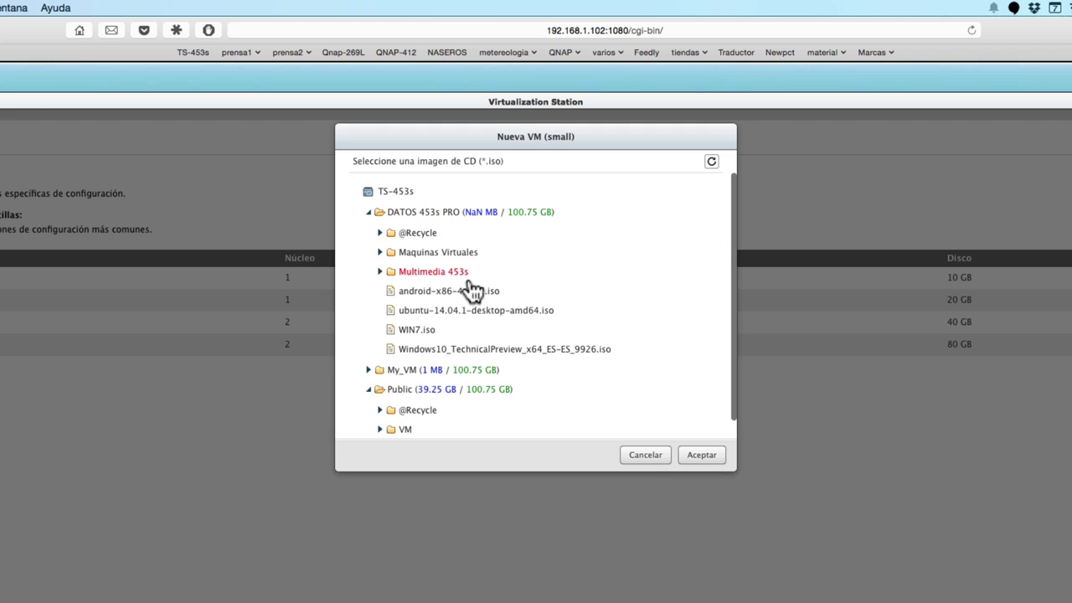
{"action": "left_click", "coordinate": [453, 352]}
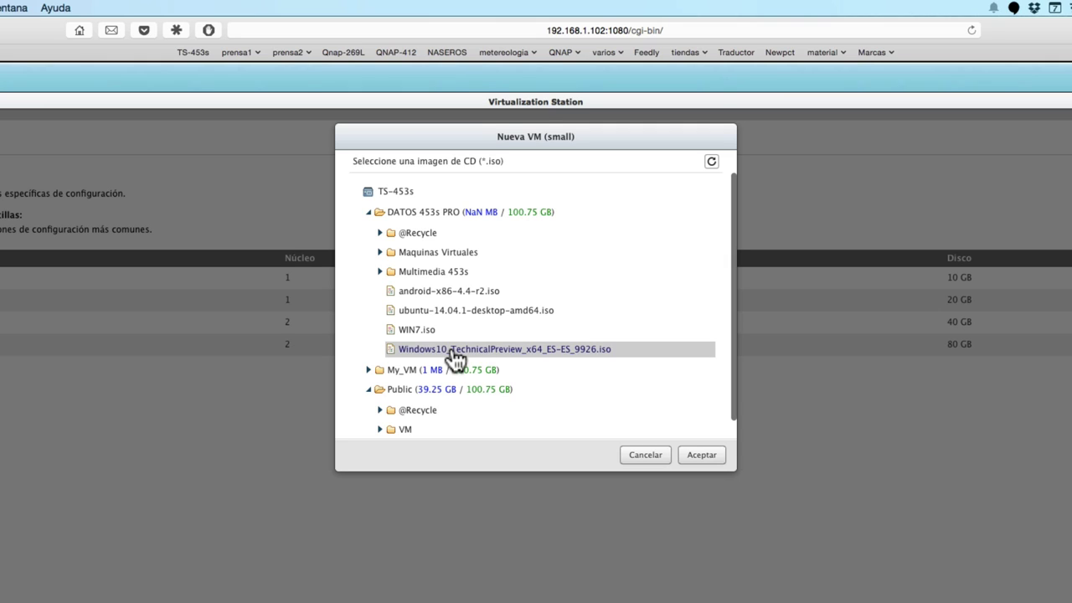
{"action": "left_click", "coordinate": [701, 454]}
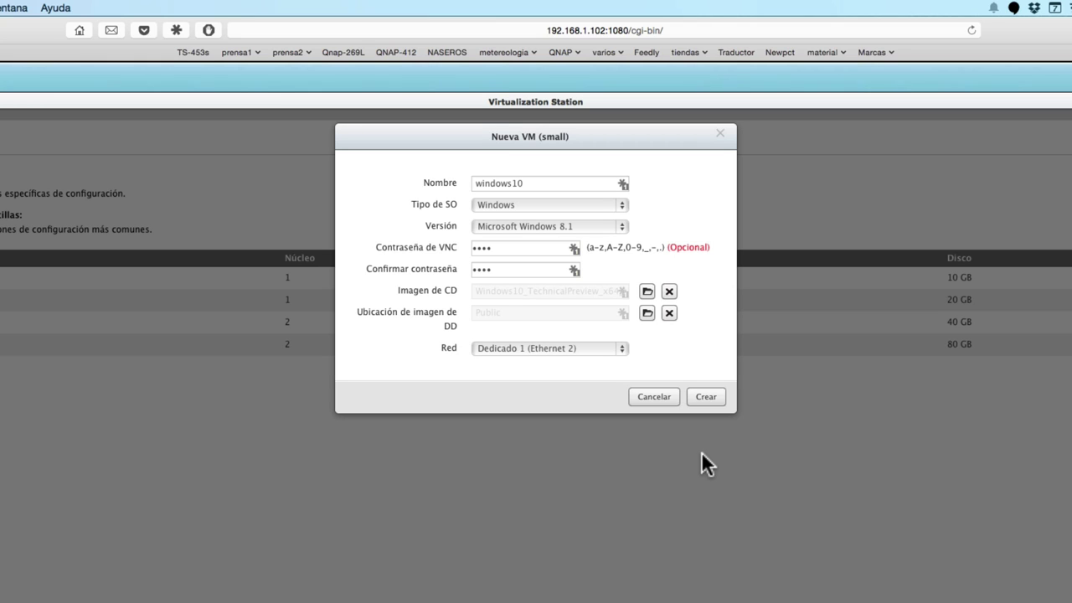
Set the hard disk image location to the VM folder inside Public and create the virtual machine
{"action": "left_click", "coordinate": [647, 314]}
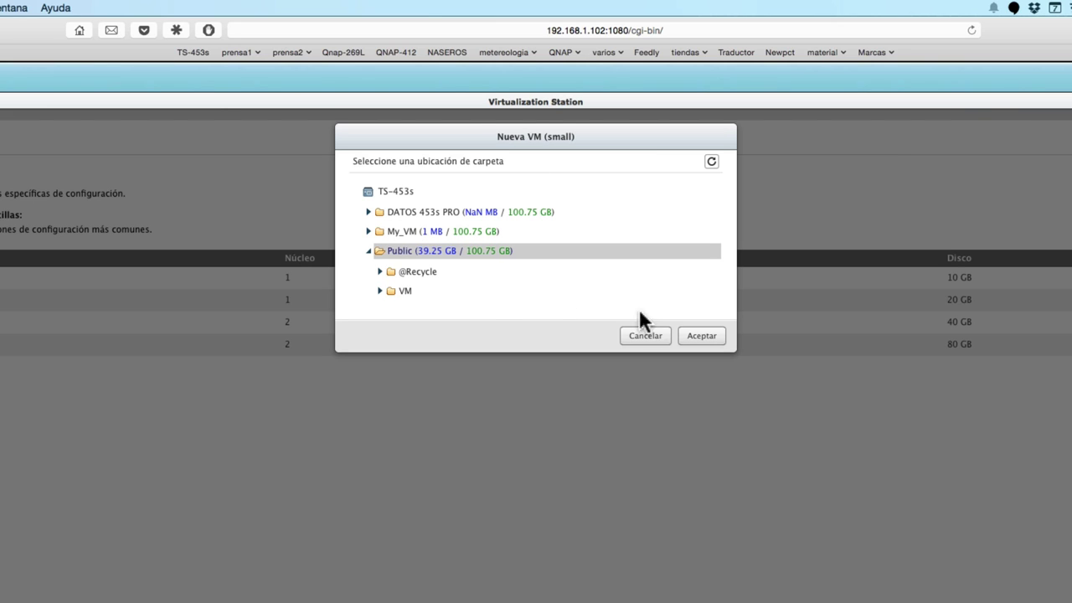
{"action": "left_click", "coordinate": [406, 291]}
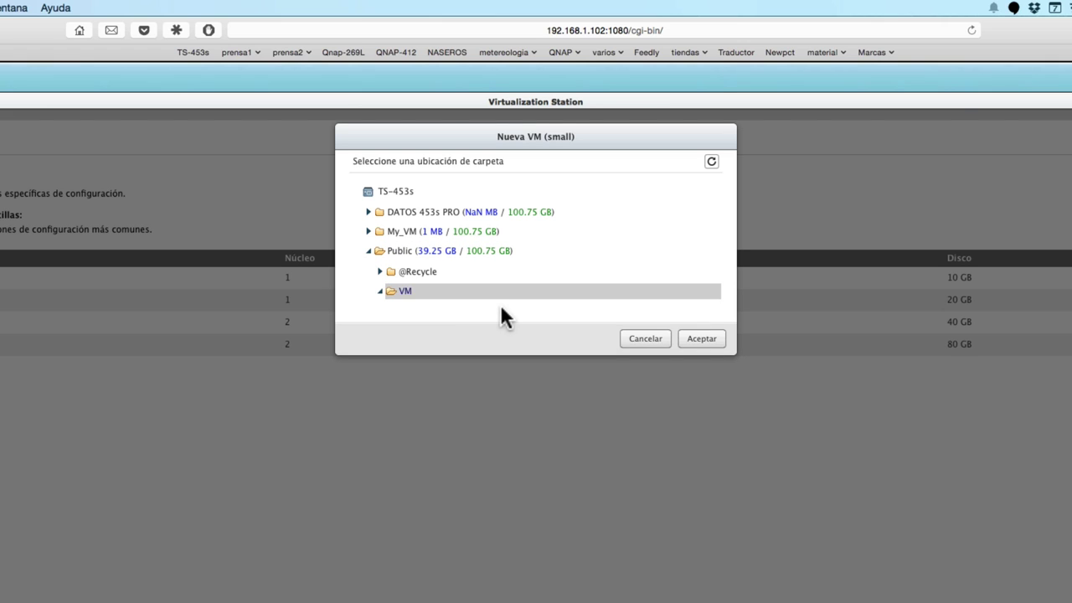
{"action": "left_click", "coordinate": [700, 340]}
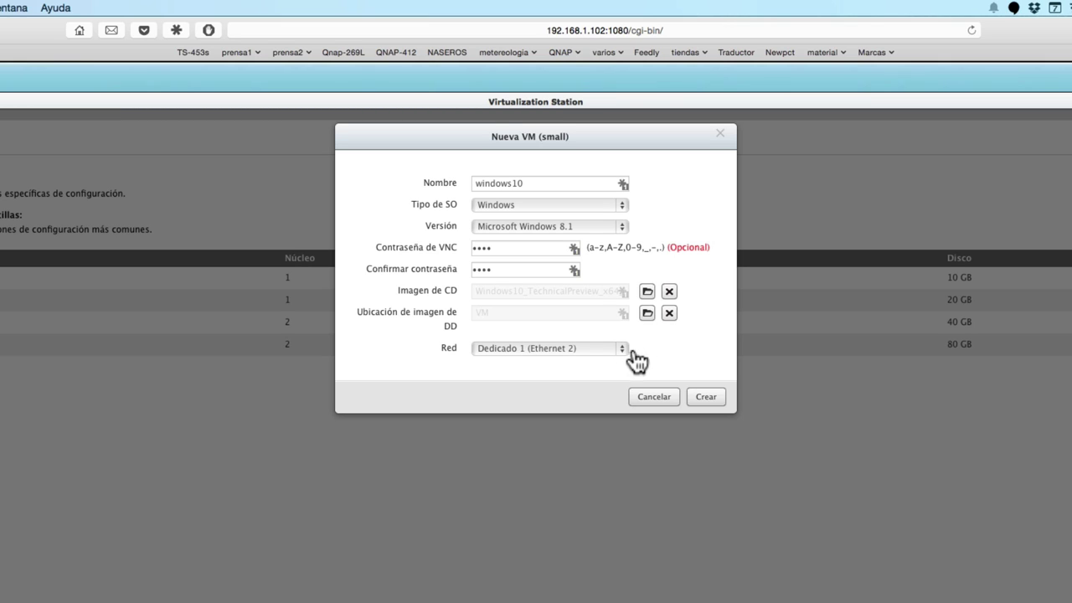
{"action": "left_click", "coordinate": [704, 399]}
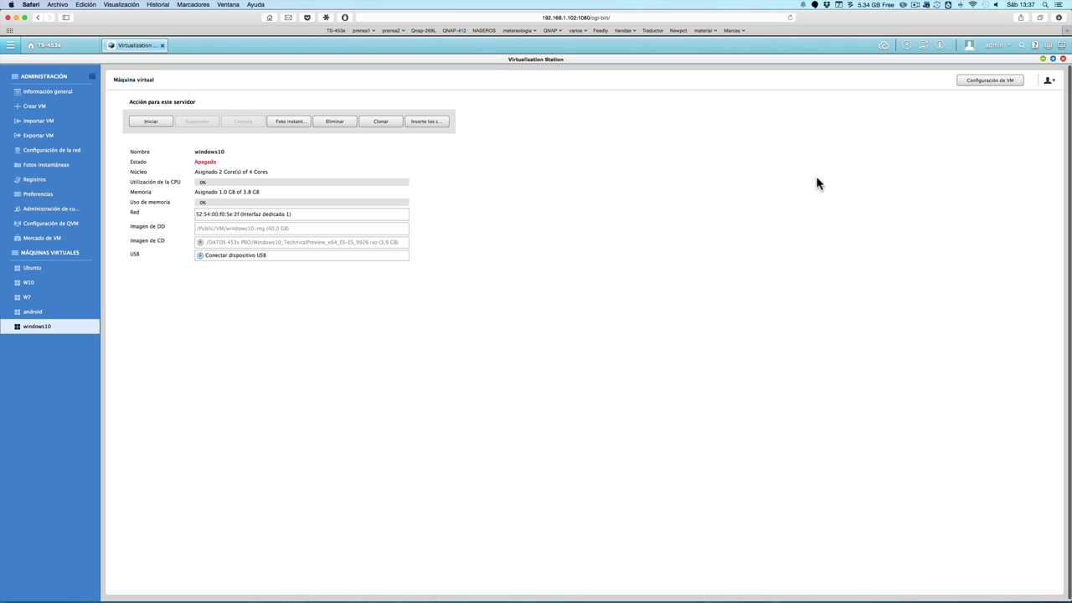
Open the windows10 VM's configuration and set its memory to 2048 MB and its cores to 4
{"action": "left_click", "coordinate": [972, 81]}
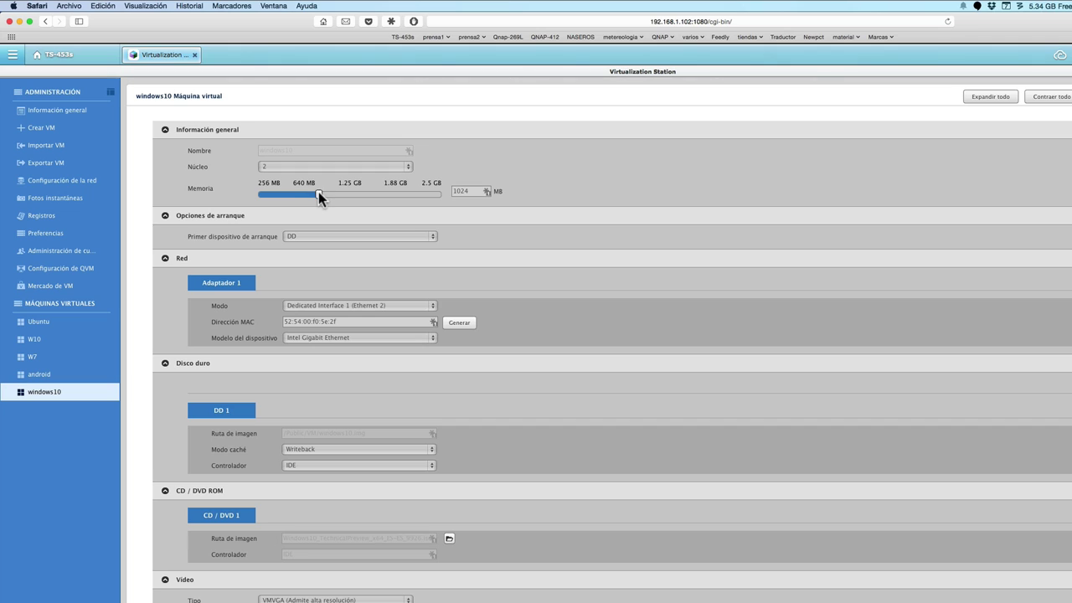
{"action": "left_click_drag", "start_coordinate": [319, 192], "coordinate": [392, 200]}
{"action": "left_click", "coordinate": [408, 166]}
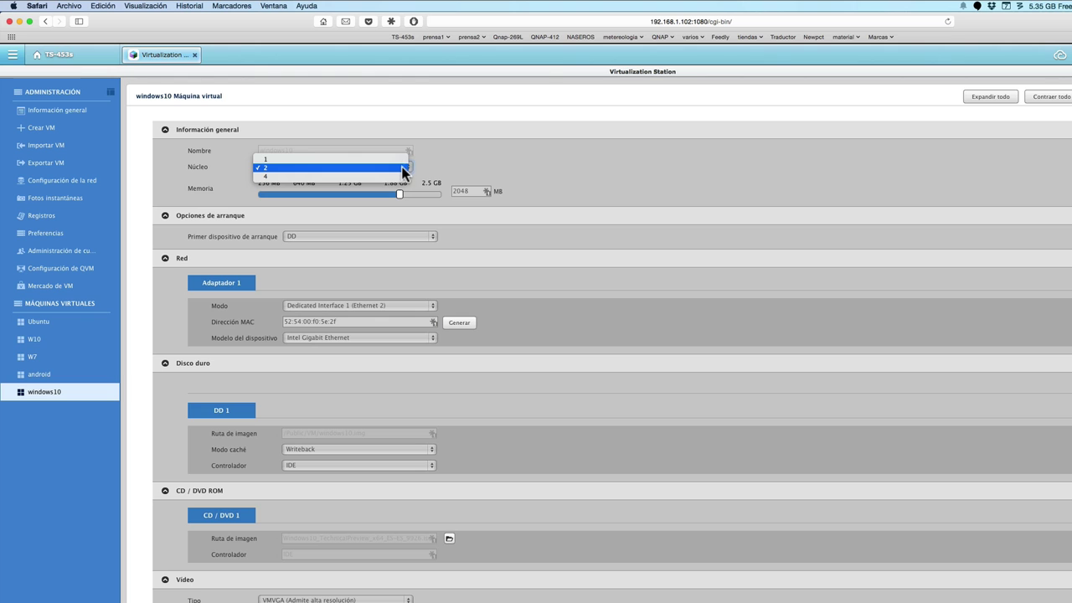
{"action": "left_click", "coordinate": [396, 174]}
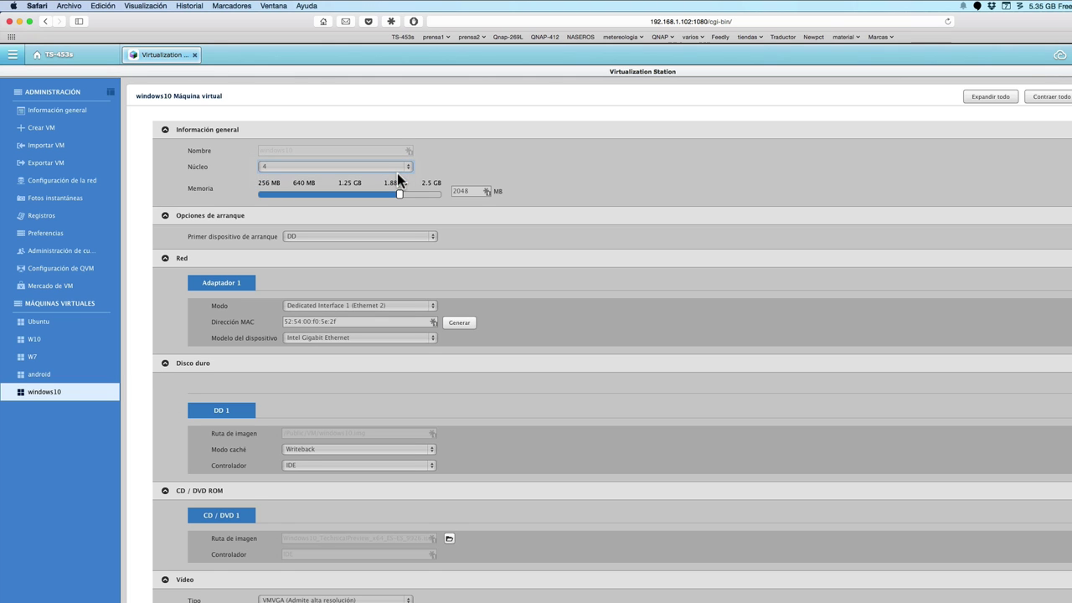
Set the controller of hard disk DD 1 to SATA
{"action": "scroll", "coordinate": [396, 172], "scroll_direction": "down", "scroll_amount": 3}
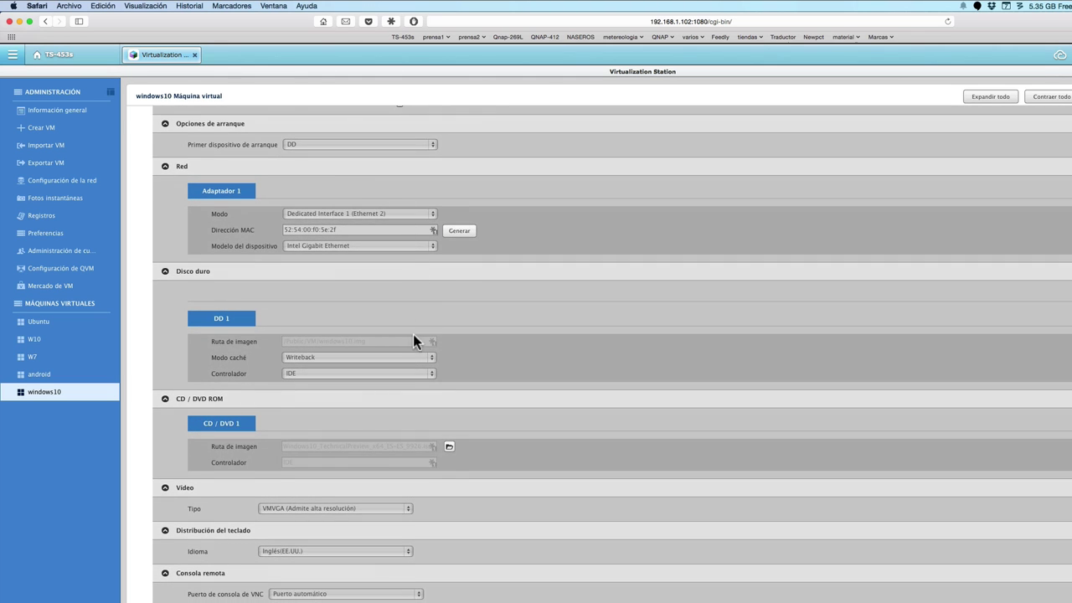
{"action": "left_click", "coordinate": [429, 370]}
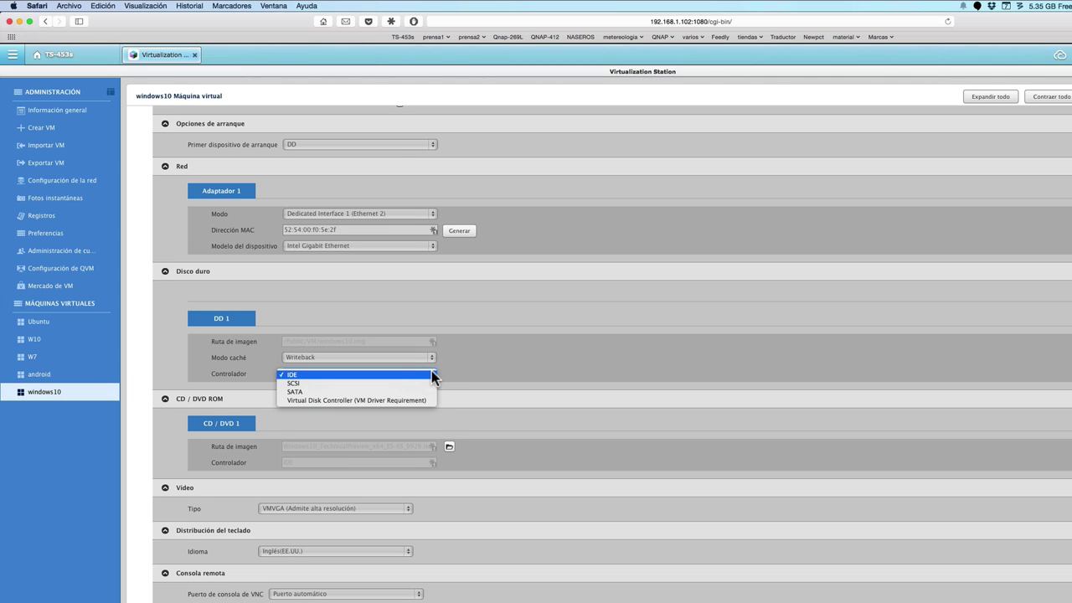
{"action": "left_click", "coordinate": [426, 392]}
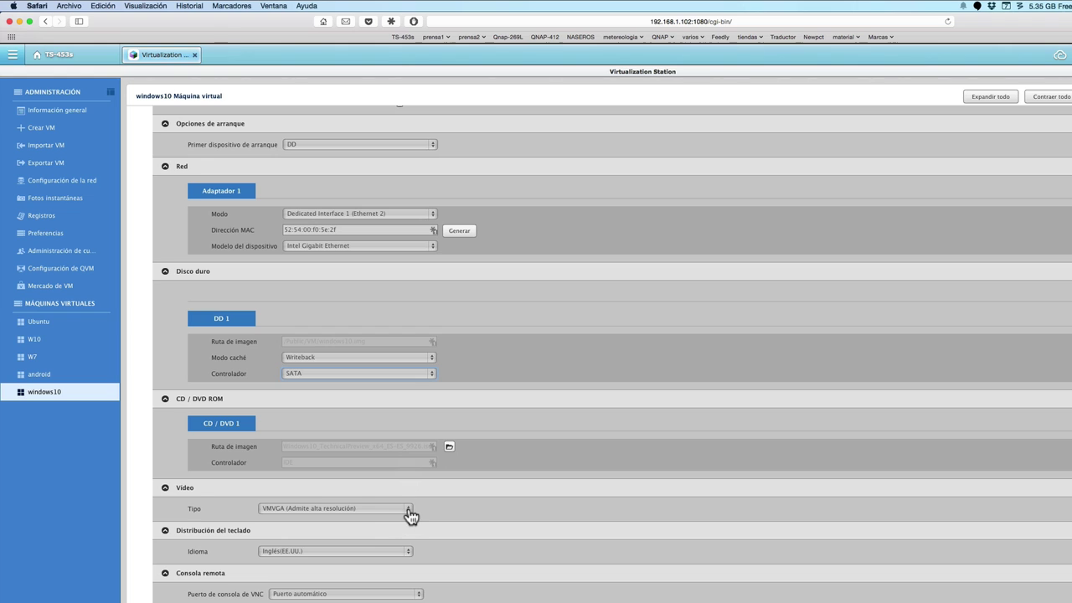
Set the VM's keyboard layout language to Español and apply the configuration changes
{"action": "left_click", "coordinate": [409, 551]}
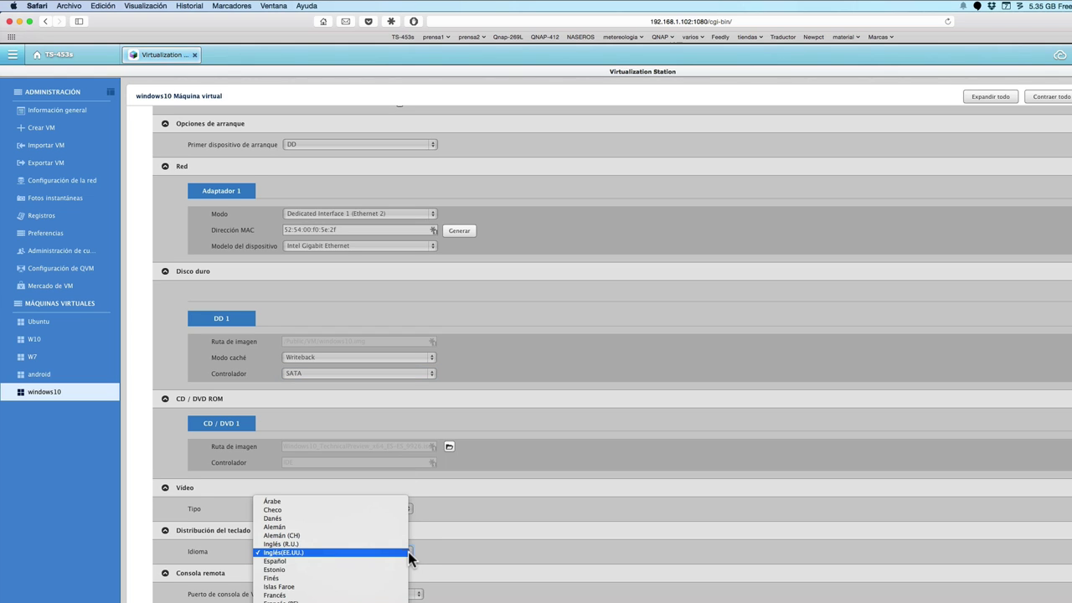
{"action": "left_click", "coordinate": [403, 563]}
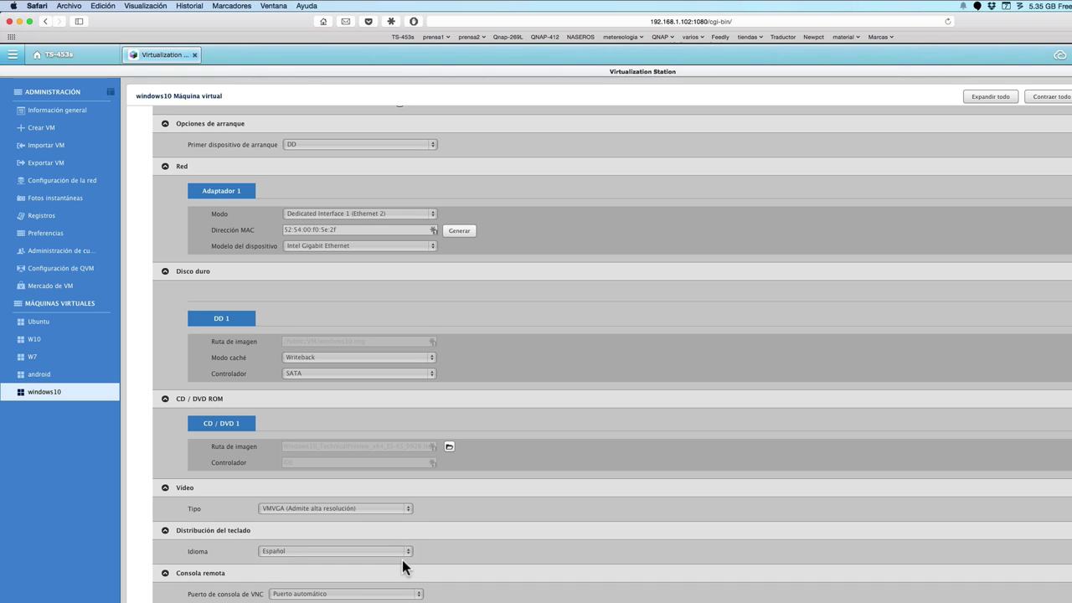
{"action": "scroll", "coordinate": [402, 566], "scroll_direction": "down", "scroll_amount": 4}
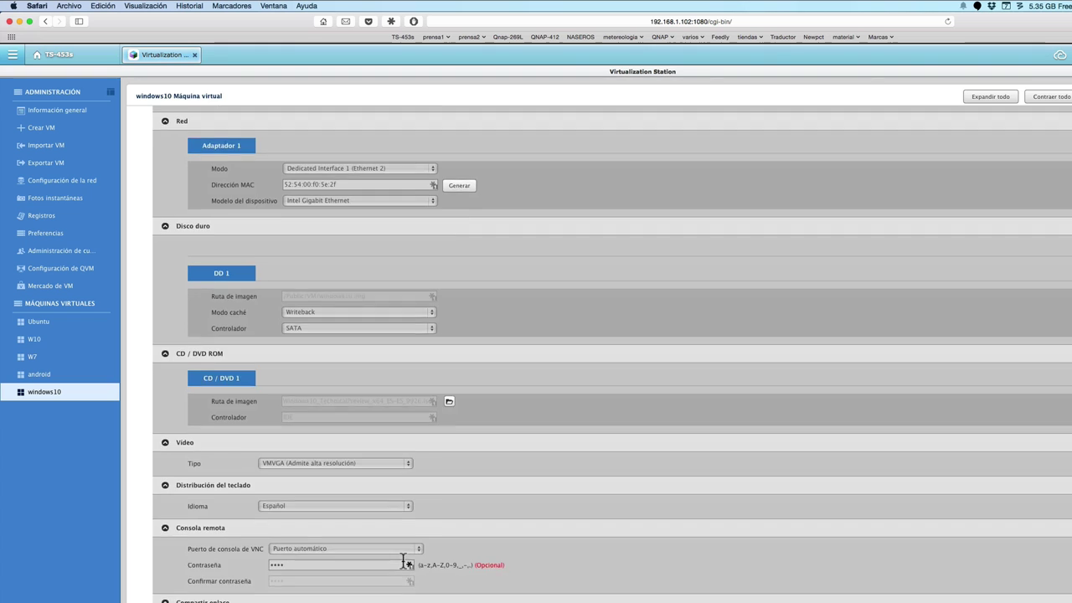
{"action": "scroll", "coordinate": [402, 562], "scroll_direction": "down", "scroll_amount": 1}
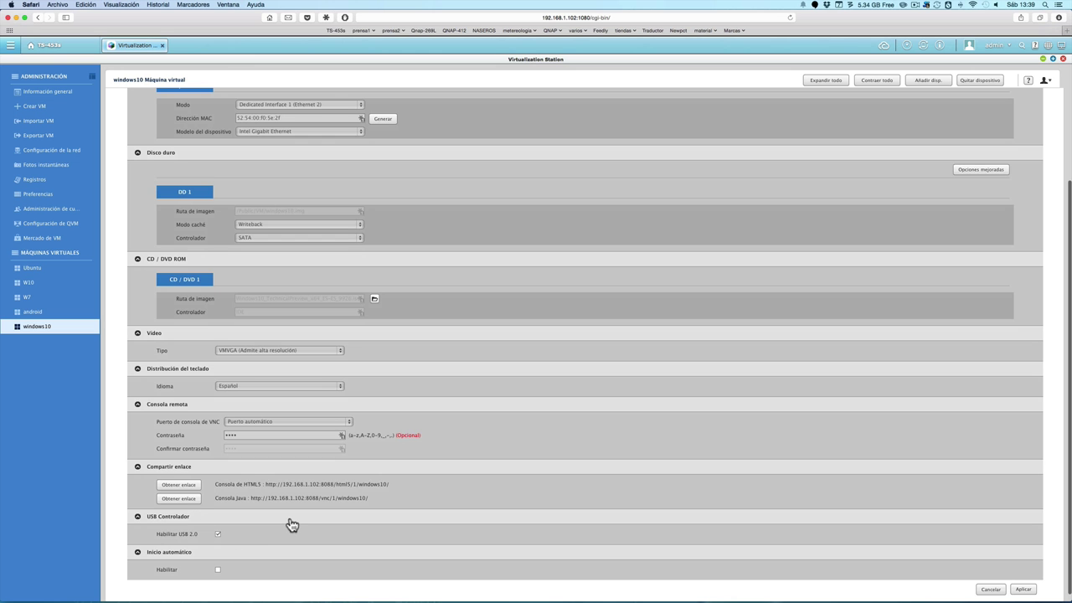
{"action": "scroll", "coordinate": [289, 523], "scroll_direction": "down", "scroll_amount": 1}
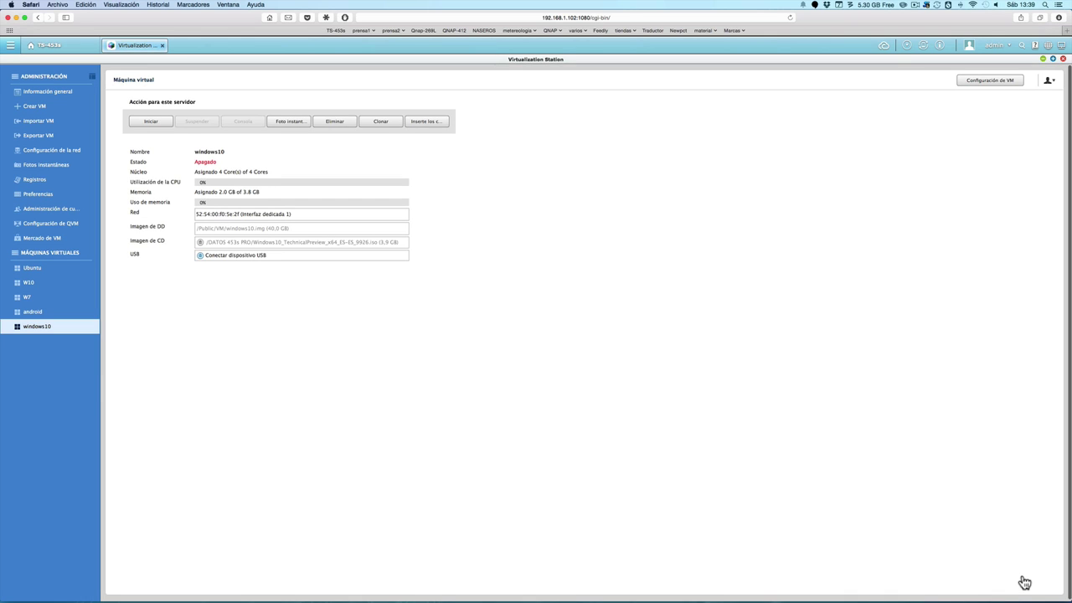
Start the windows10 virtual machine and copy its HTML5 console link from its configuration page
{"action": "left_click", "coordinate": [151, 121]}
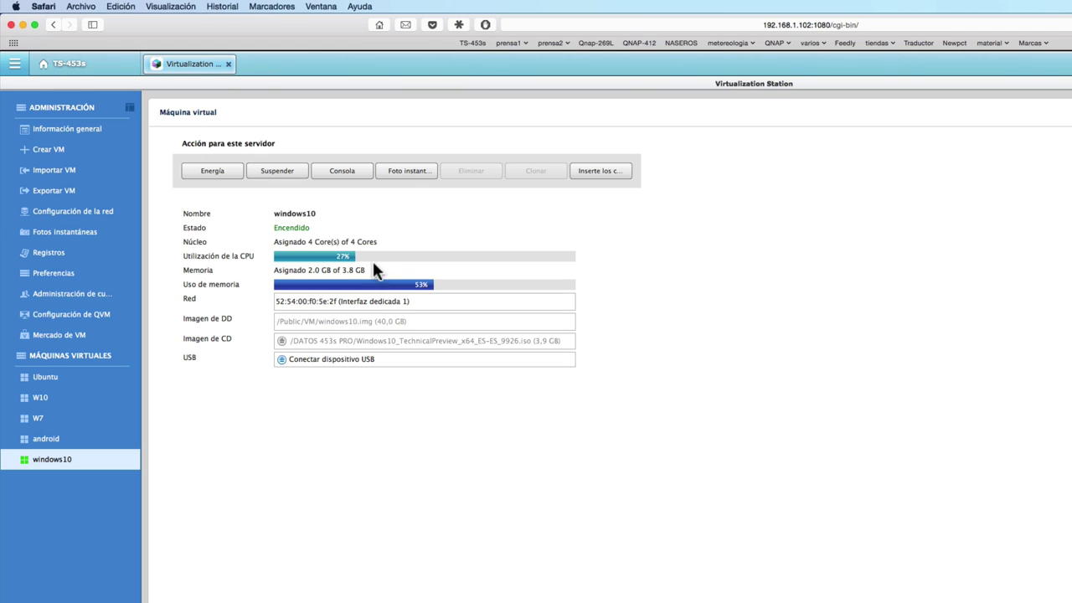
{"action": "mouse_move", "coordinate": [365, 174]}
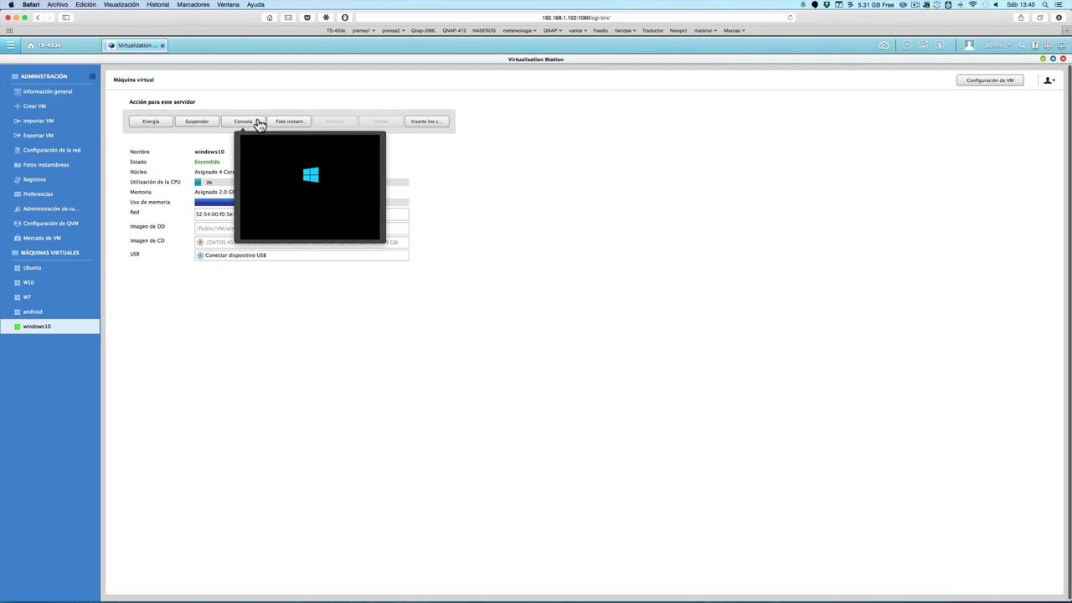
{"action": "left_click", "coordinate": [987, 83]}
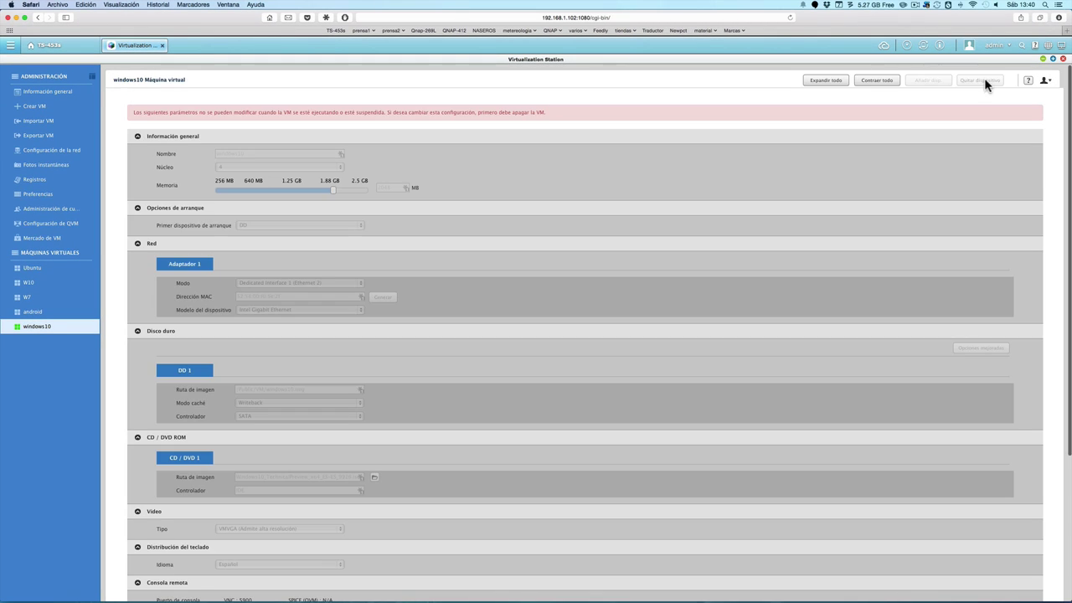
{"action": "scroll", "coordinate": [666, 254], "scroll_direction": "down", "scroll_amount": 5}
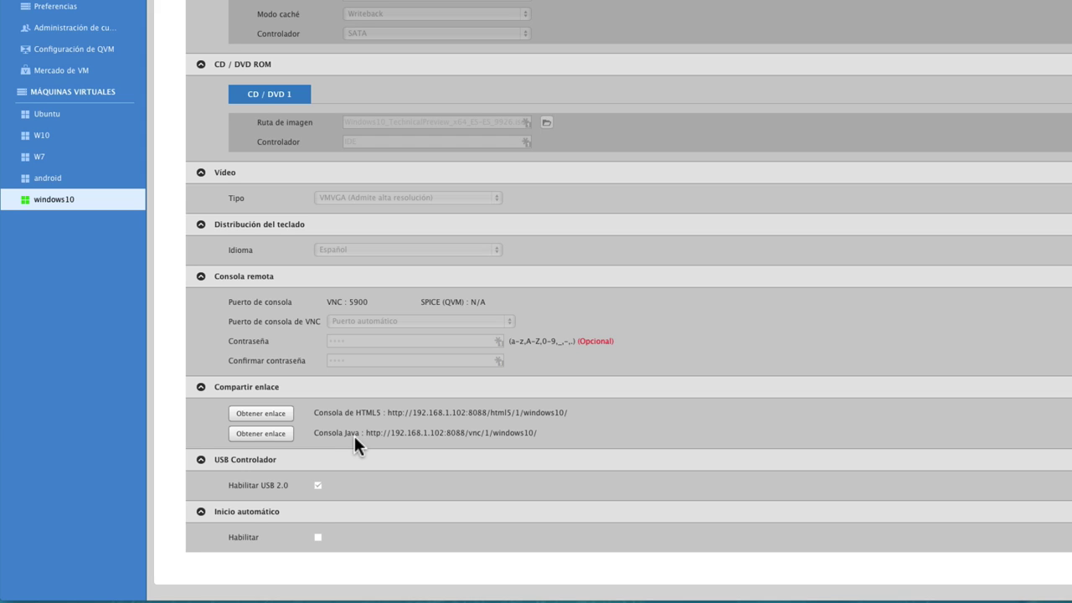
{"action": "left_click", "coordinate": [285, 419]}
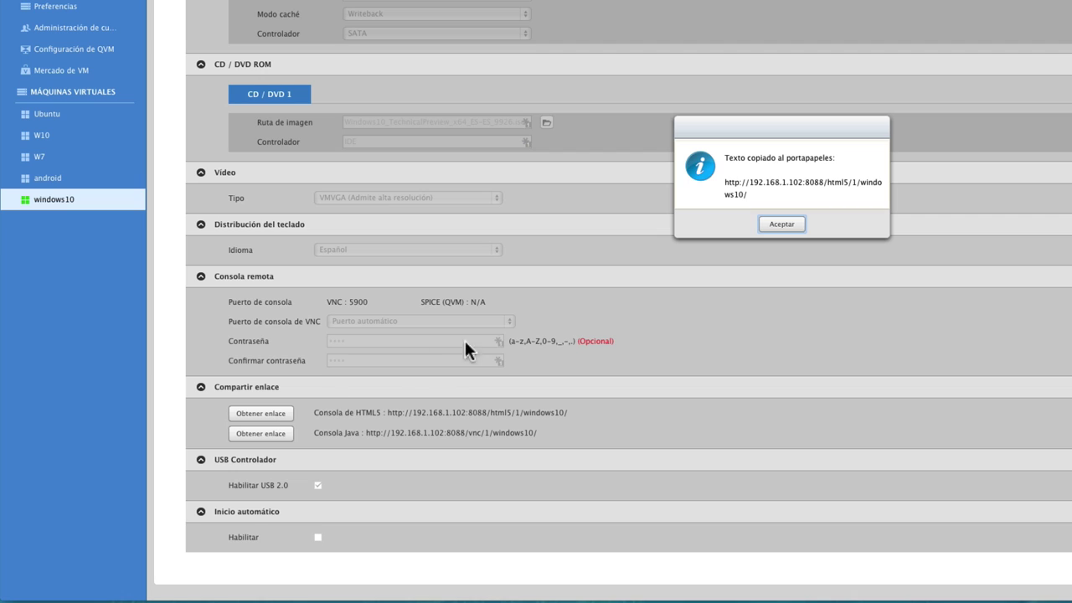
{"action": "left_click", "coordinate": [777, 225]}
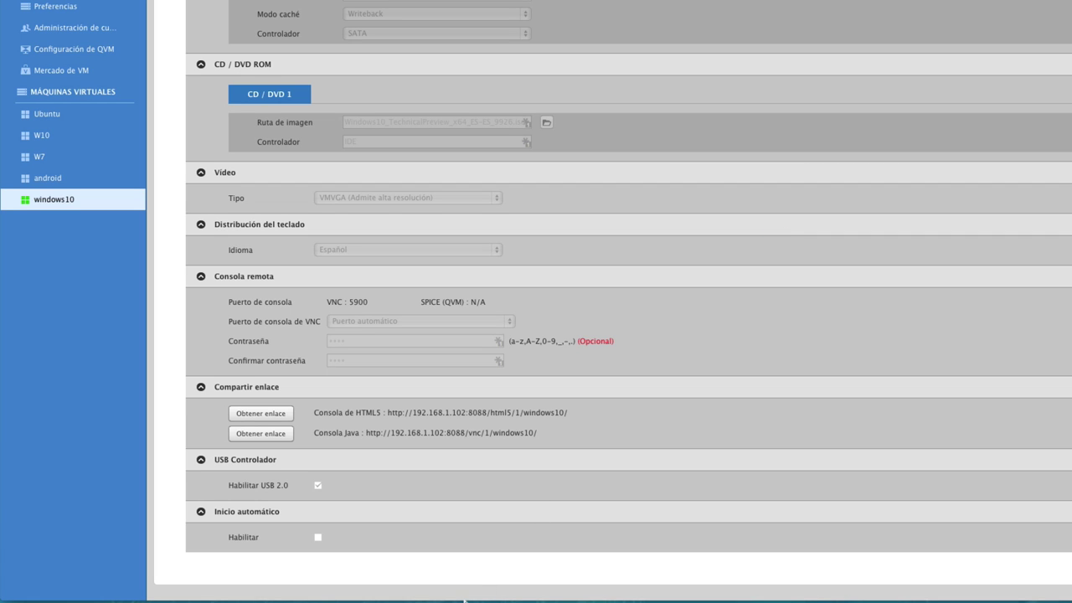
{"action": "mouse_move", "coordinate": [448, 599]}
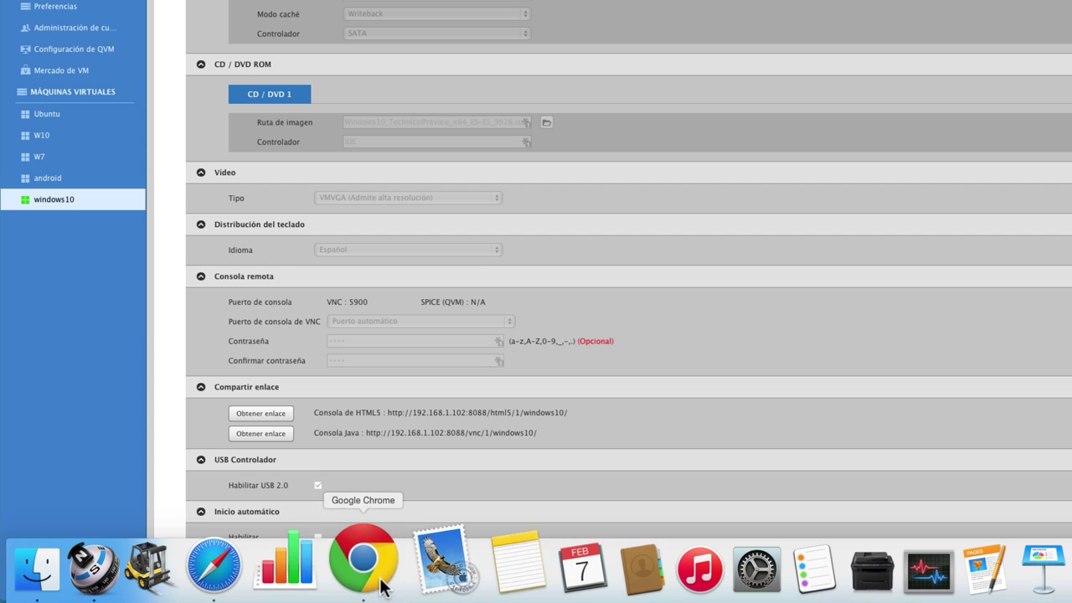
{"action": "left_click", "coordinate": [381, 584]}
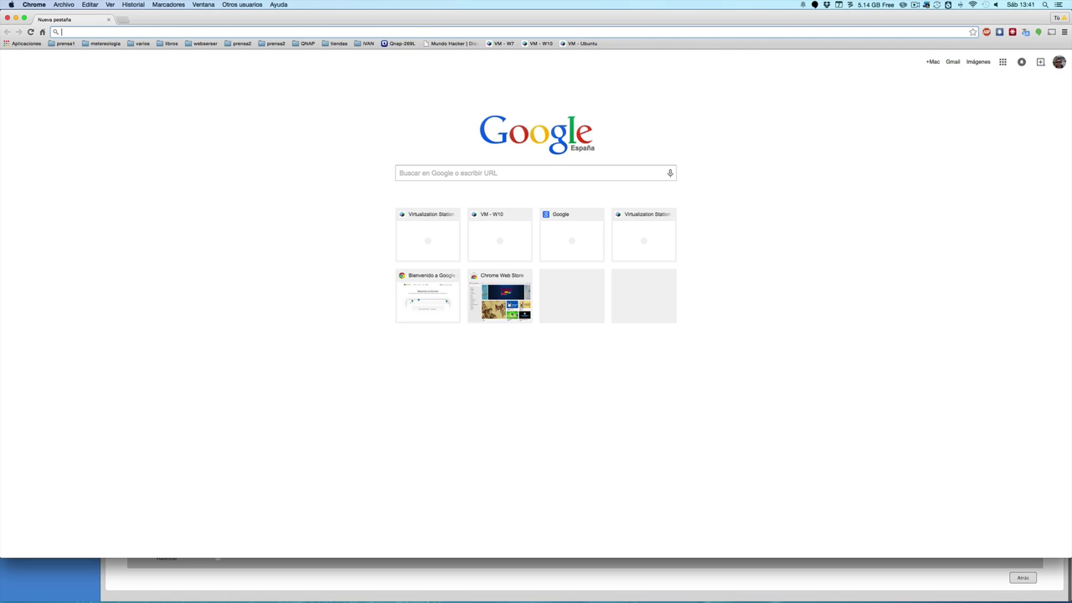
{"action": "type", "text": "http://192.168.1.102:8088/html5/1/windows10/"}
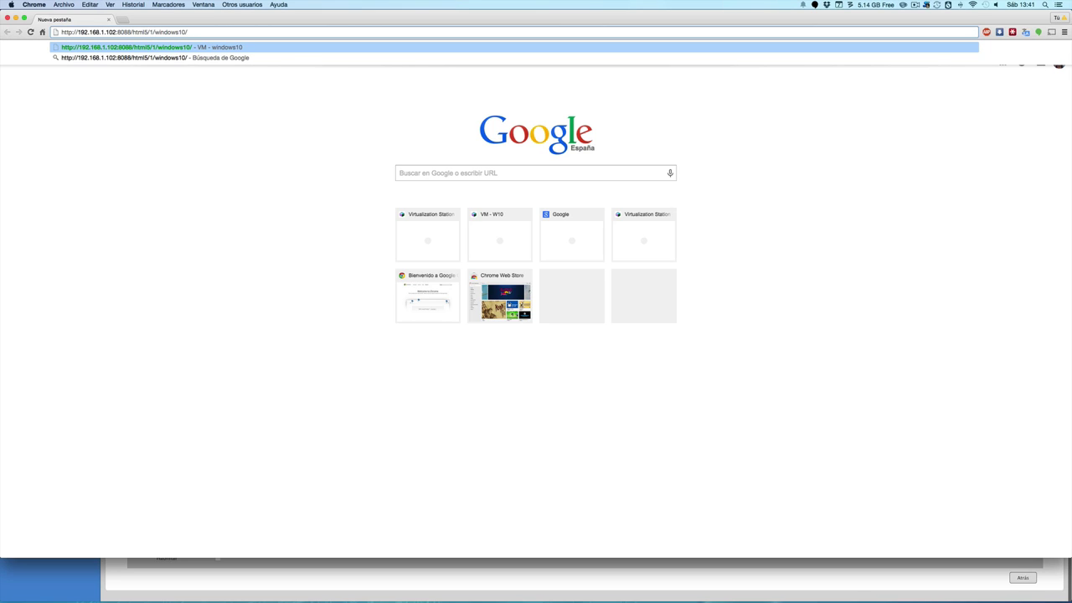
{"action": "key", "text": "Return"}
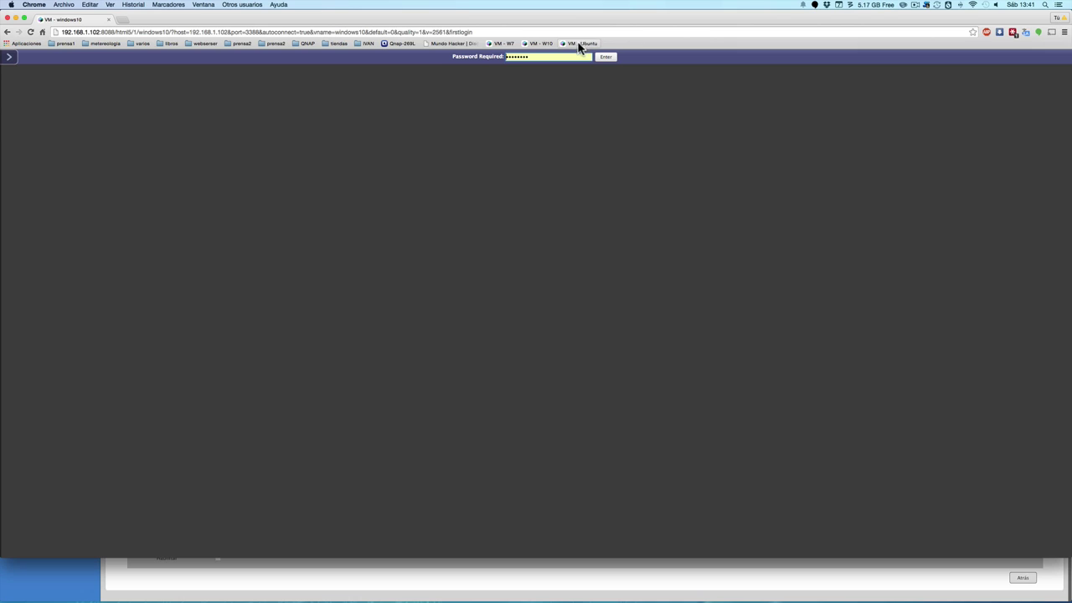
Replace the prefilled entry with the VM's console password, connect, and dismiss the offer to save it
{"action": "left_click", "coordinate": [550, 59]}
{"action": "key", "text": "BackSpace"}
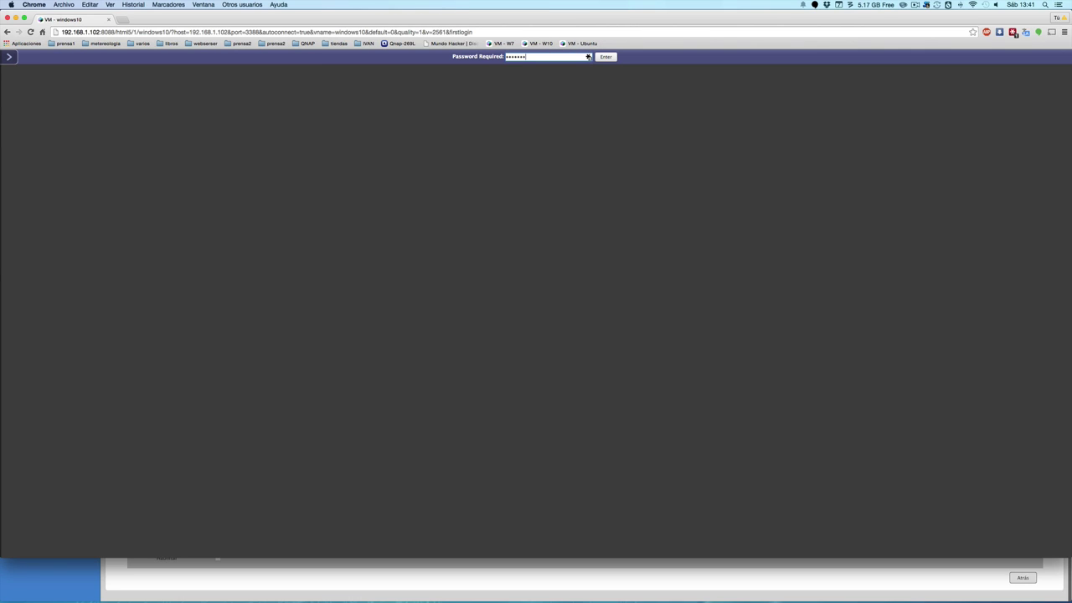
{"action": "key", "text": "BackSpace"}
{"action": "key", "text": "BackSpace"}
{"action": "key", "text": "BackSpace"}
{"action": "key", "text": "BackSpace"}
{"action": "key", "text": "BackSpace"}
{"action": "key", "text": "BackSpace"}
{"action": "type", "text": "••••"}
{"action": "key", "text": "Return"}
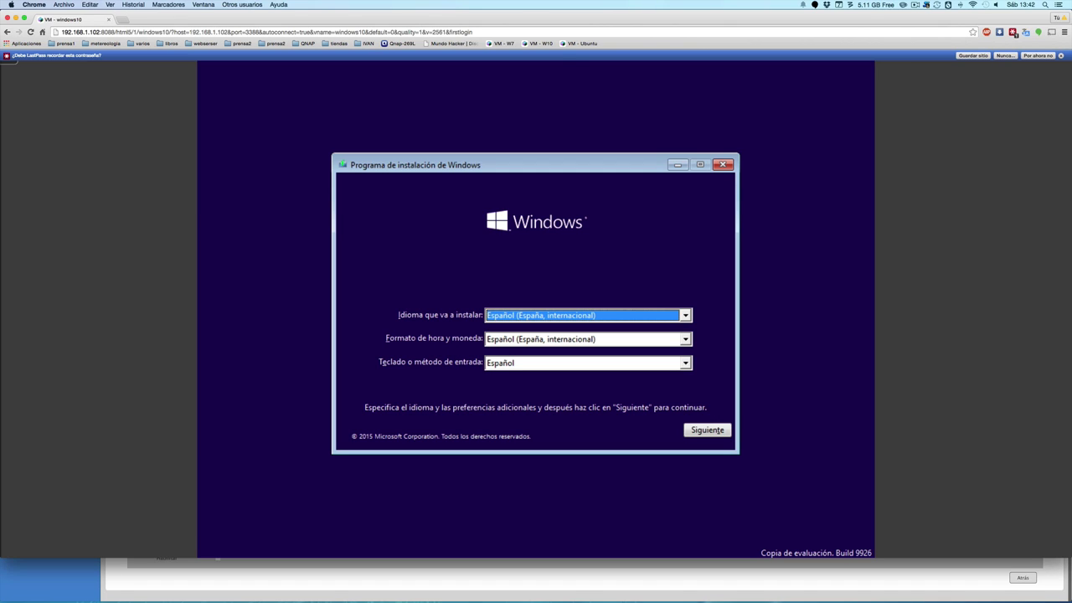
{"action": "left_click", "coordinate": [1061, 56]}
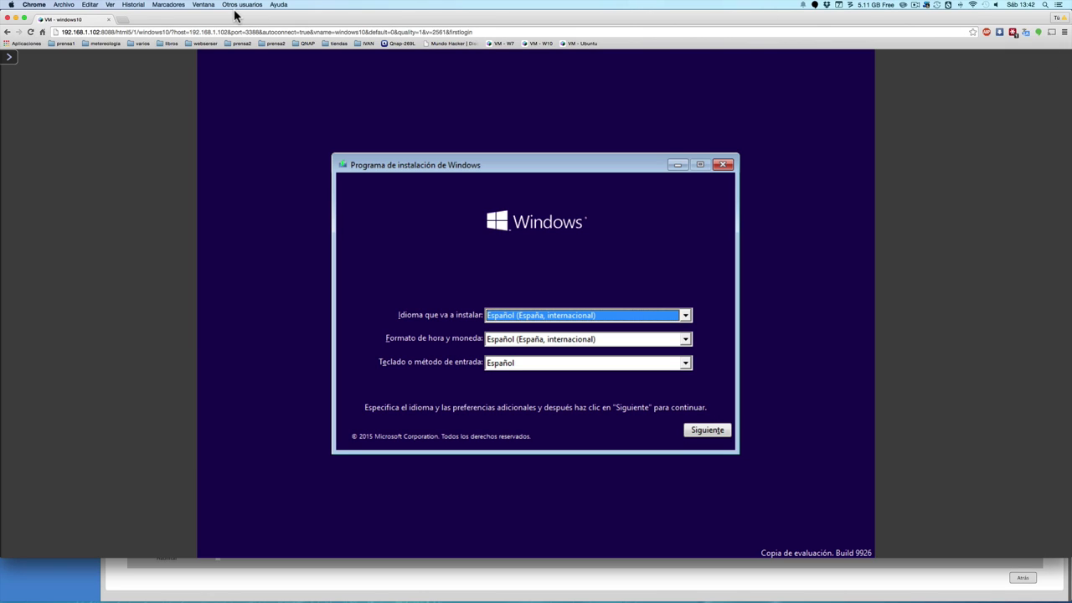
Display the VM console in full screen and start the Windows installation with the preselected Spanish language, format and keyboard settings
{"action": "left_click", "coordinate": [11, 58]}
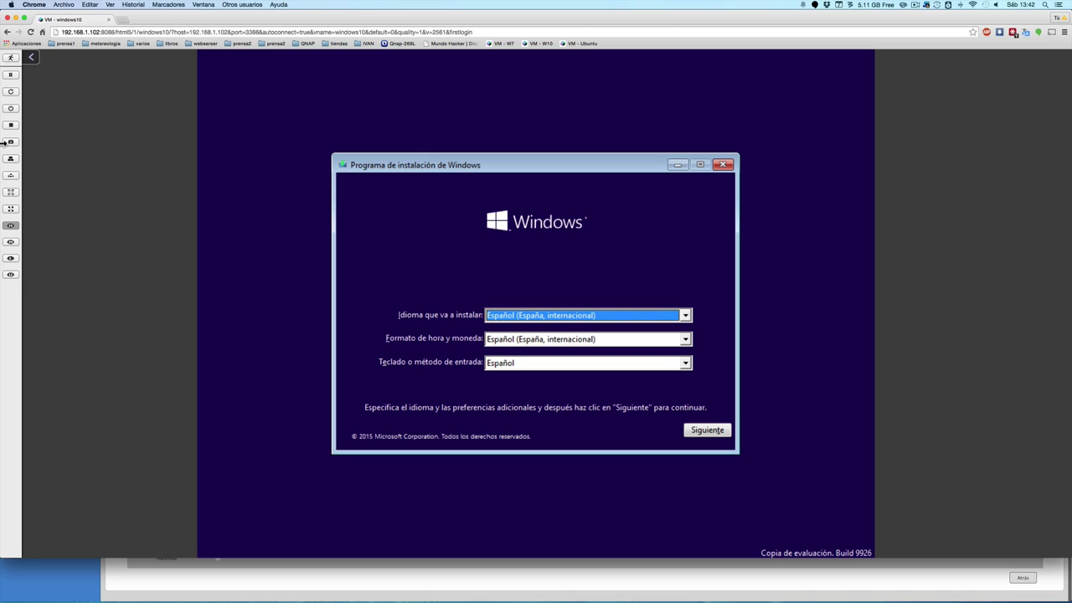
{"action": "left_click", "coordinate": [12, 212]}
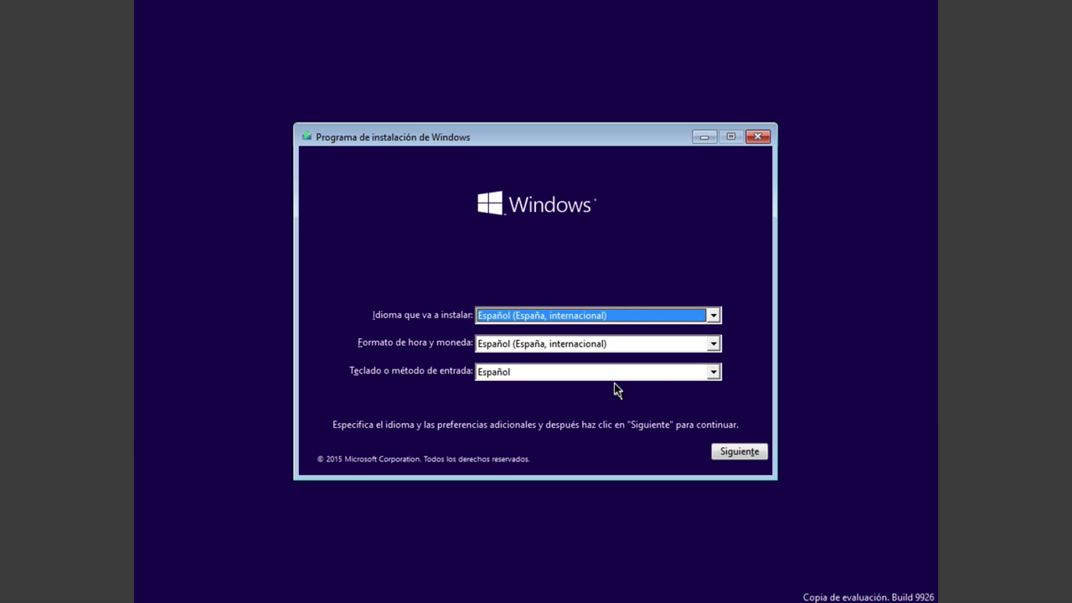
{"action": "left_click", "coordinate": [733, 452]}
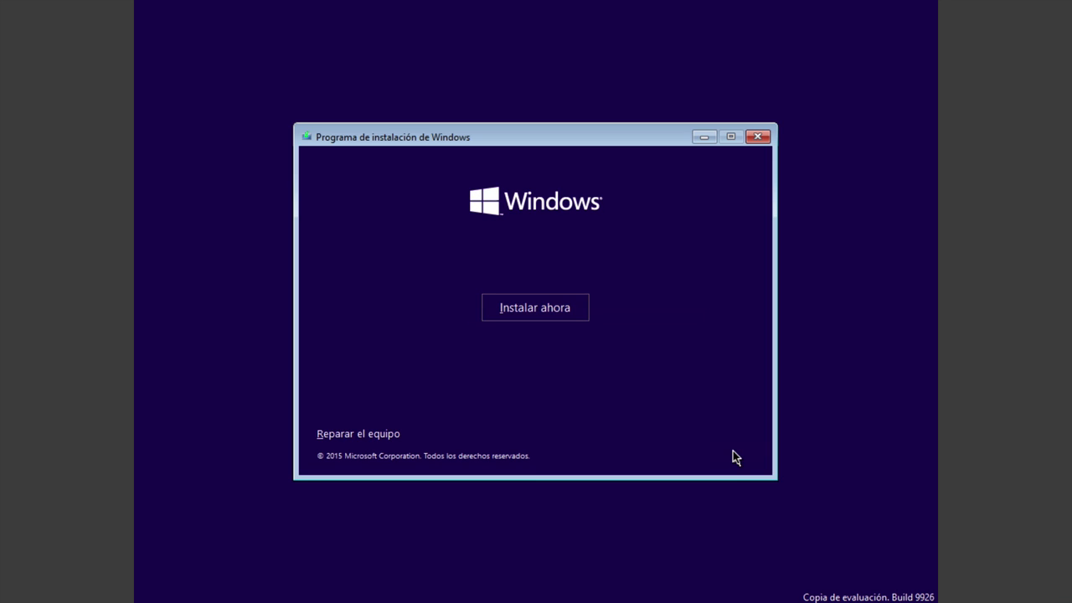
{"action": "left_click", "coordinate": [559, 309]}
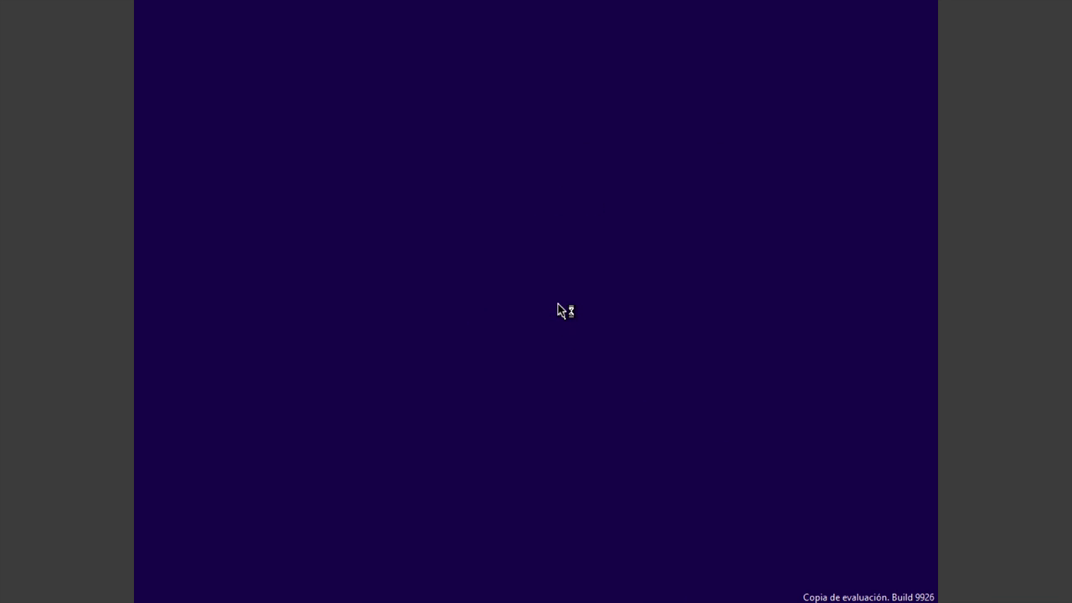